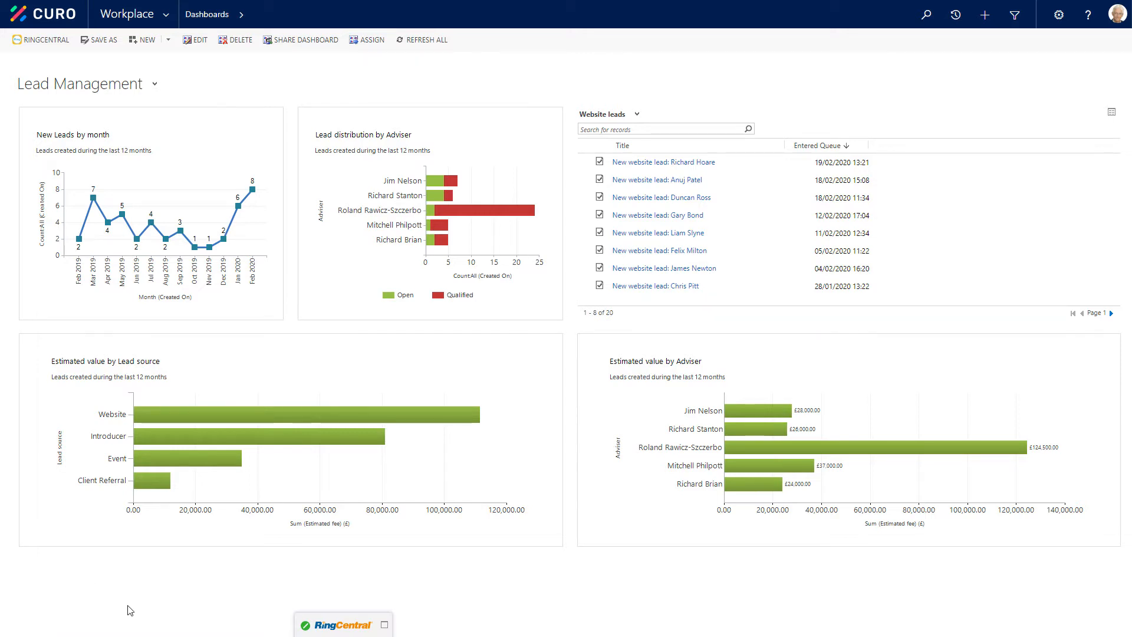
# Switch to the finished lead analysis report in Excel and preview its results for a single adviser using the Adviser slicer, leaving it unfiltered
pyautogui.click(163, 631)
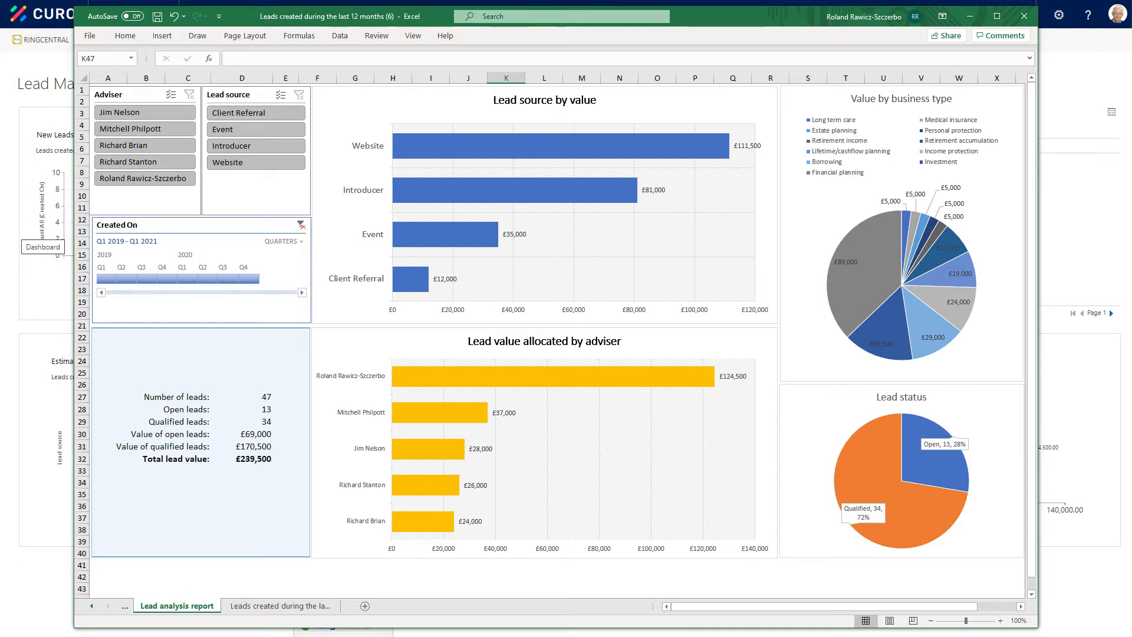
pyautogui.click(176, 178)
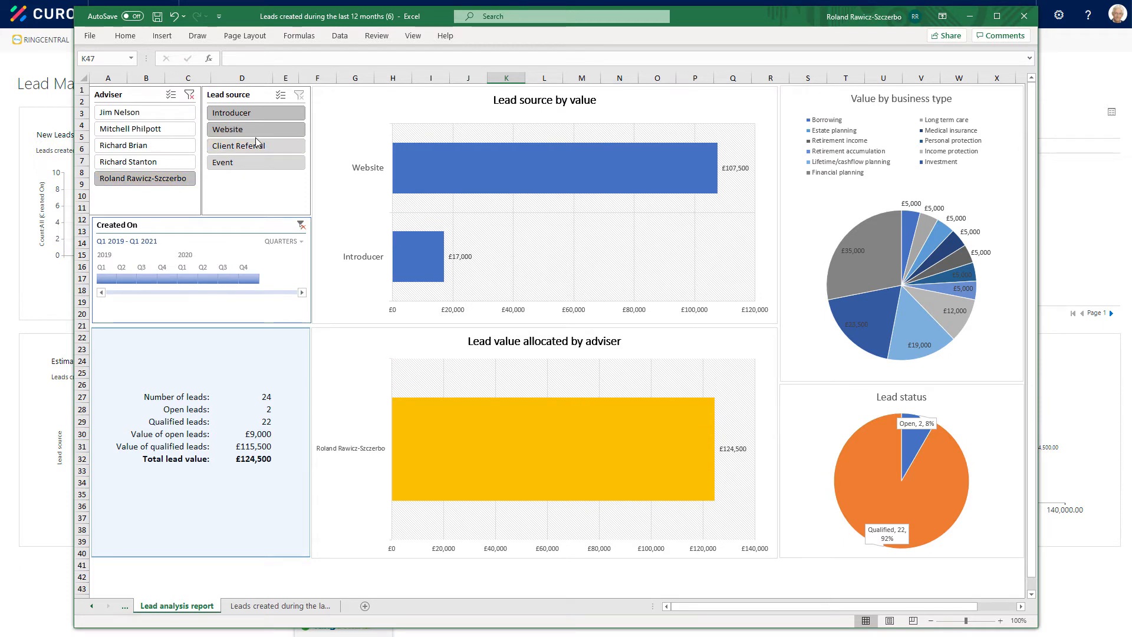
pyautogui.click(188, 96)
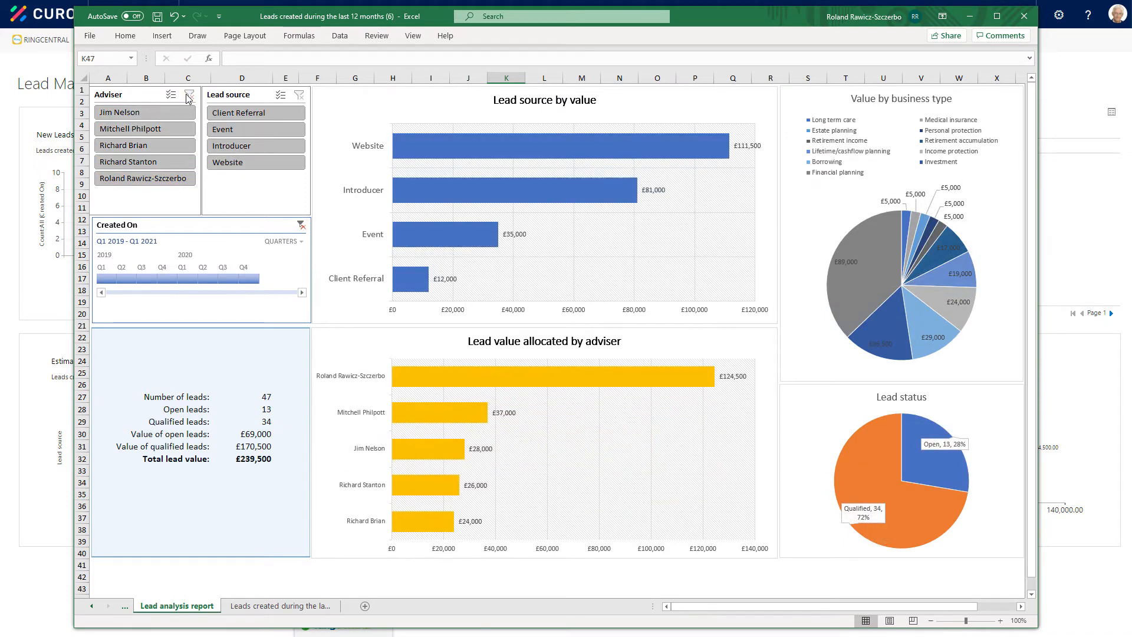
pyautogui.click(972, 18)
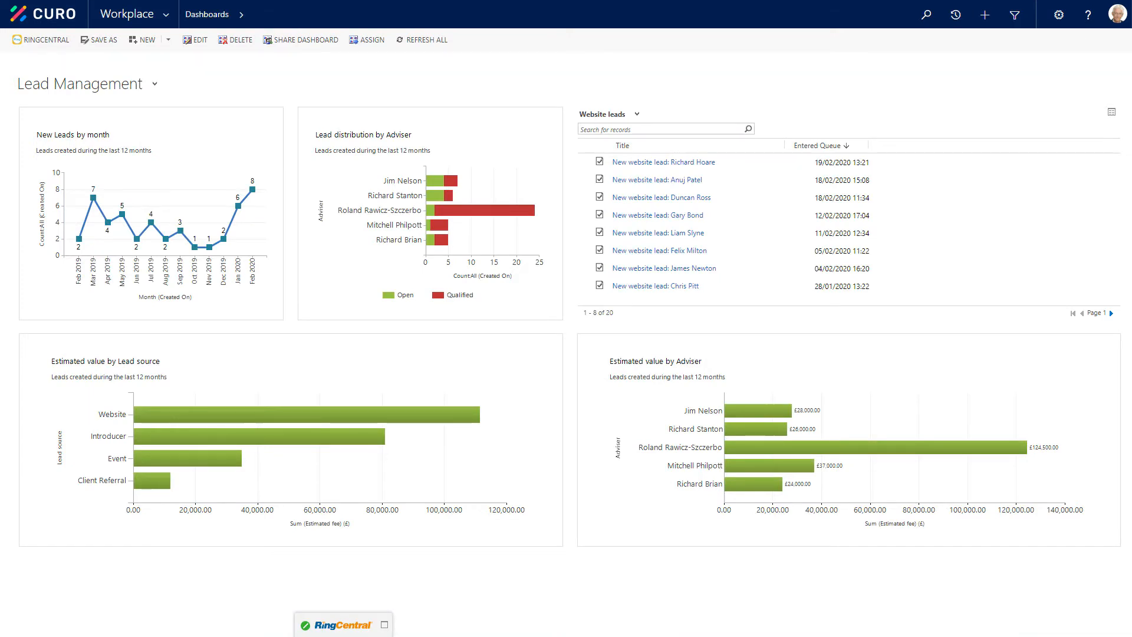
# Open the Leads list in Curo and start creating an Excel template from the view of leads created during the last 12 months
pyautogui.click(166, 18)
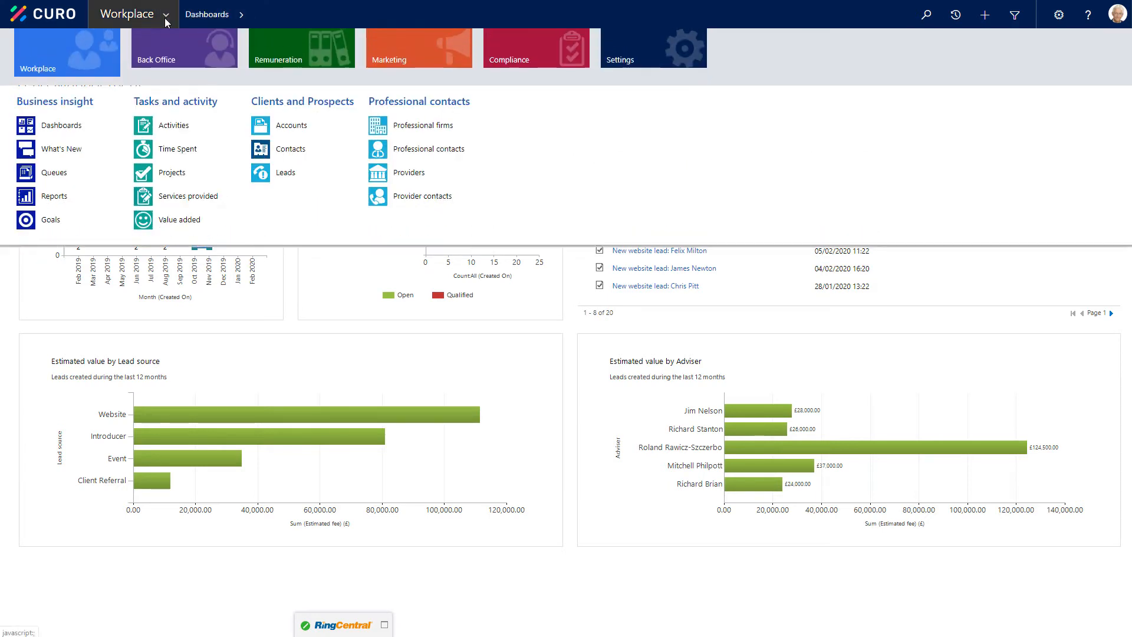
pyautogui.click(302, 171)
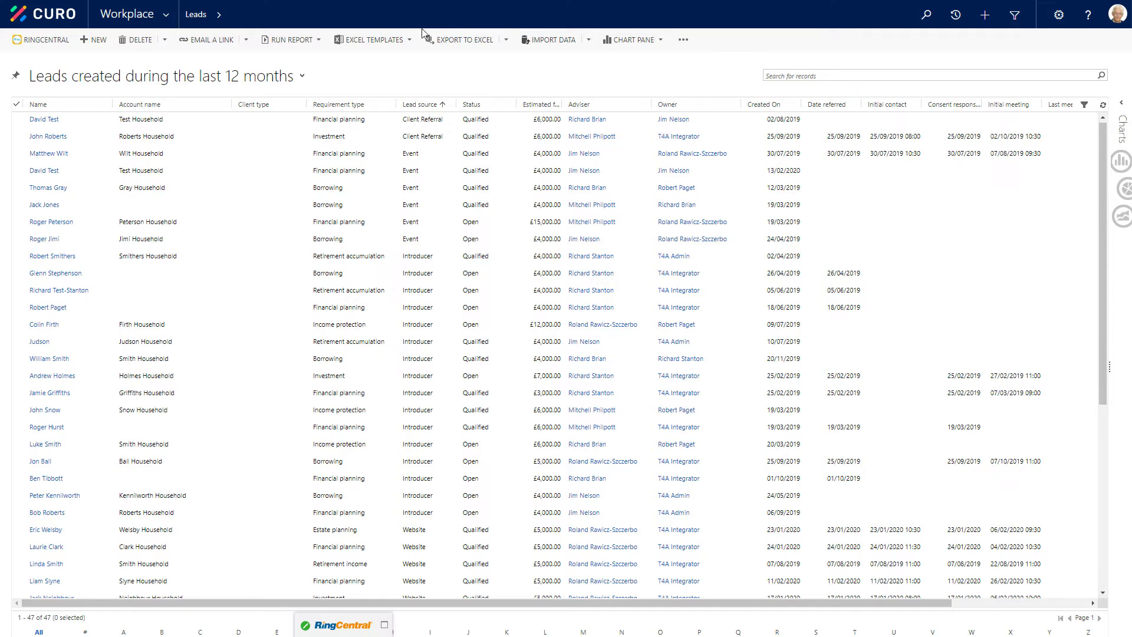
pyautogui.click(408, 41)
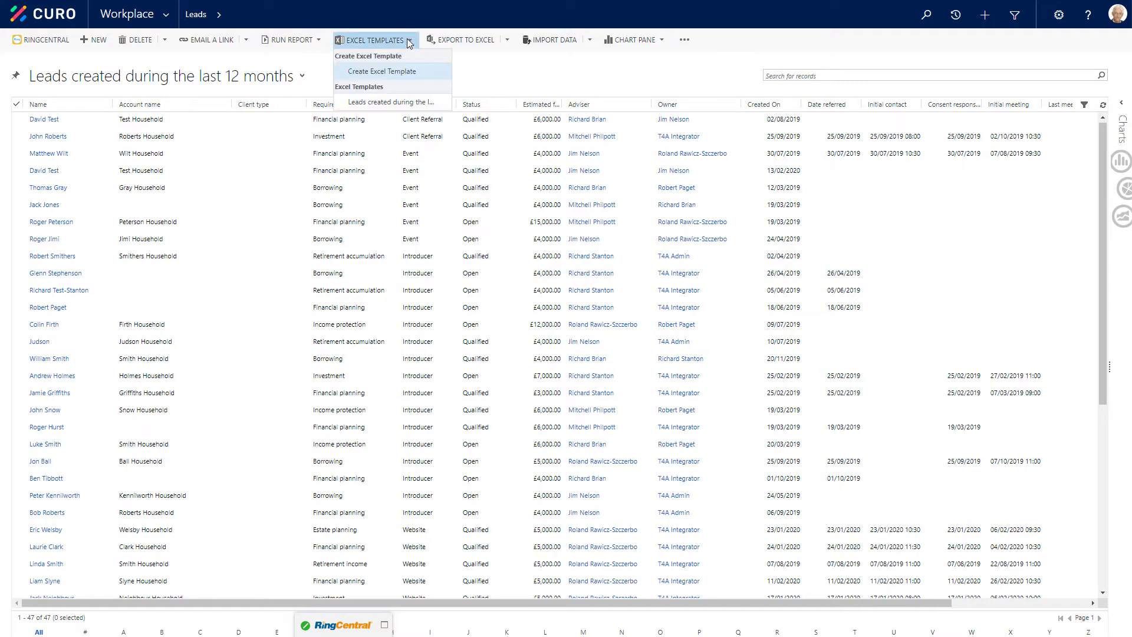
pyautogui.click(387, 72)
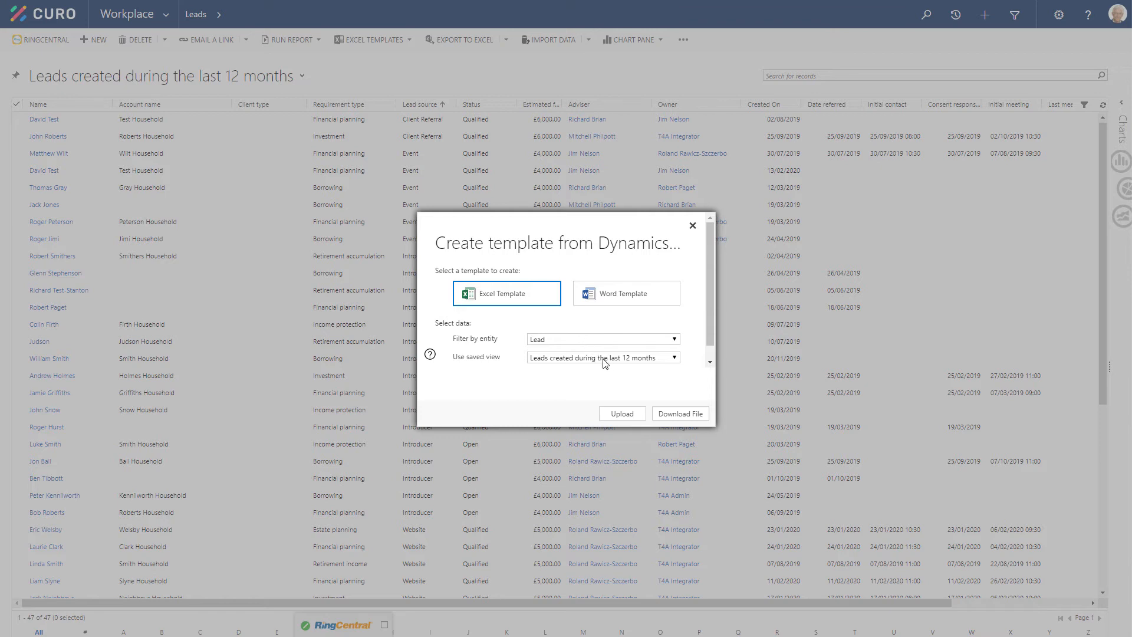
pyautogui.scroll(-1, 674, 357)
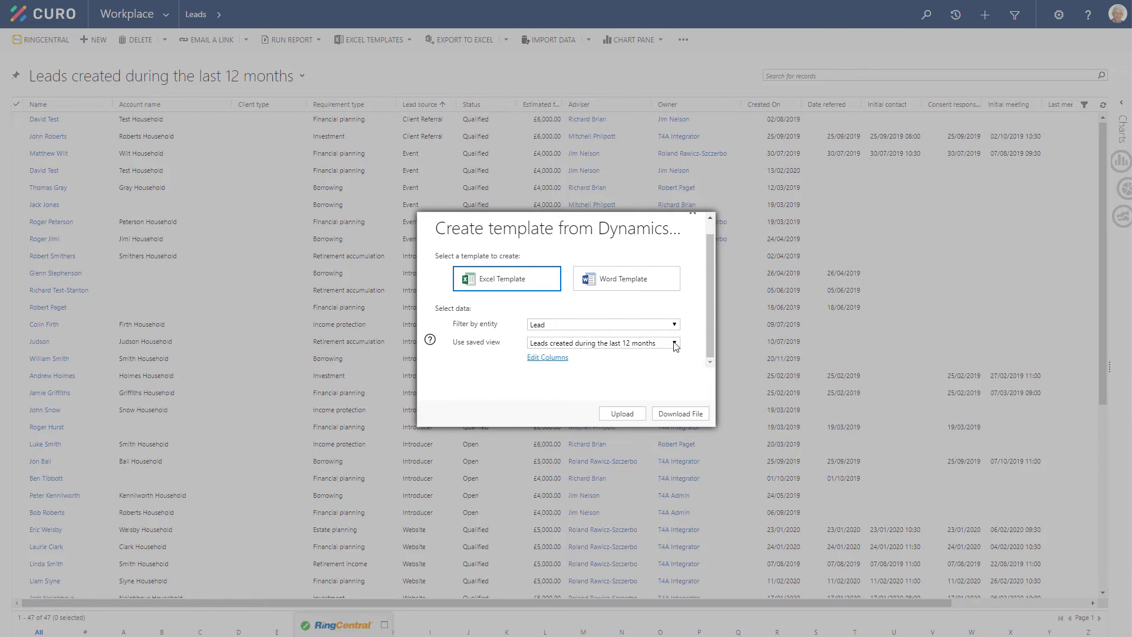
pyautogui.click(674, 343)
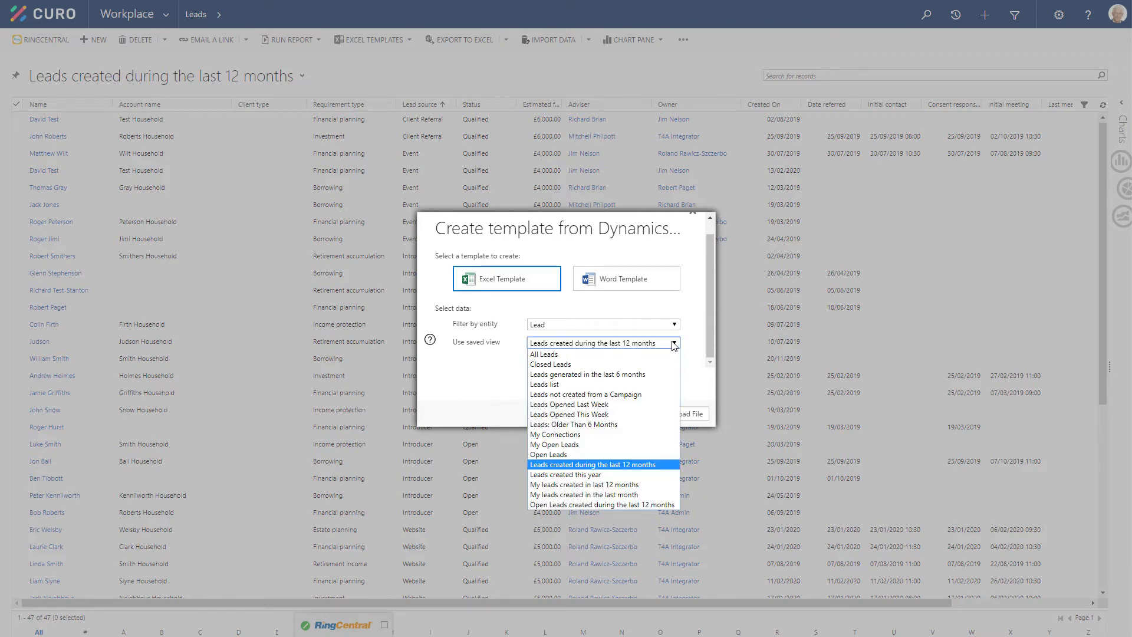
pyautogui.click(674, 343)
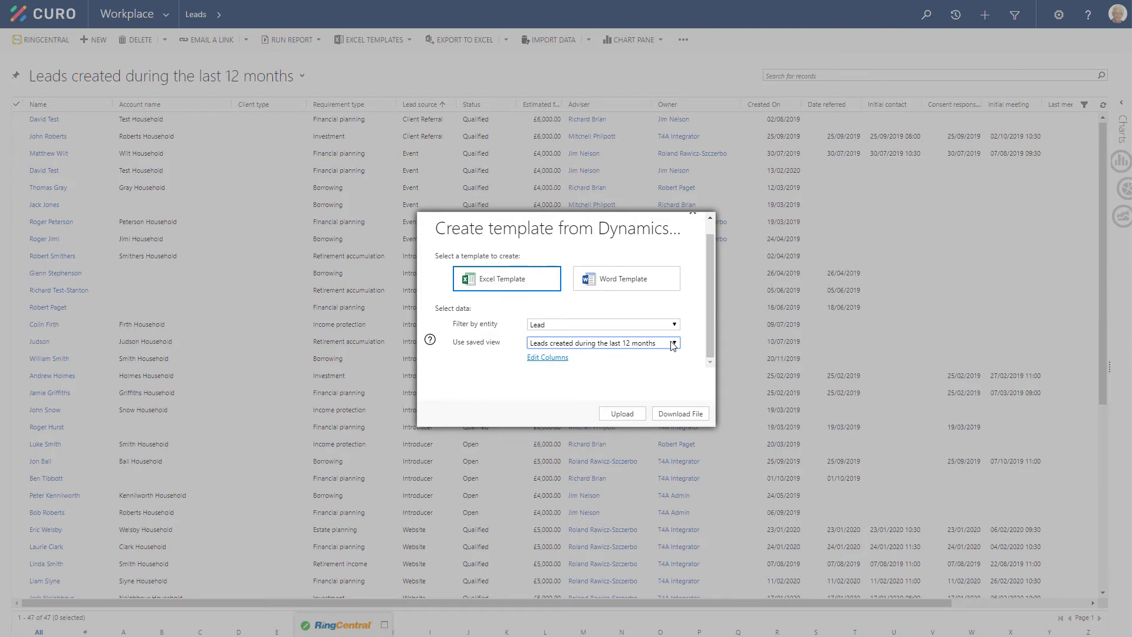
pyautogui.click(547, 358)
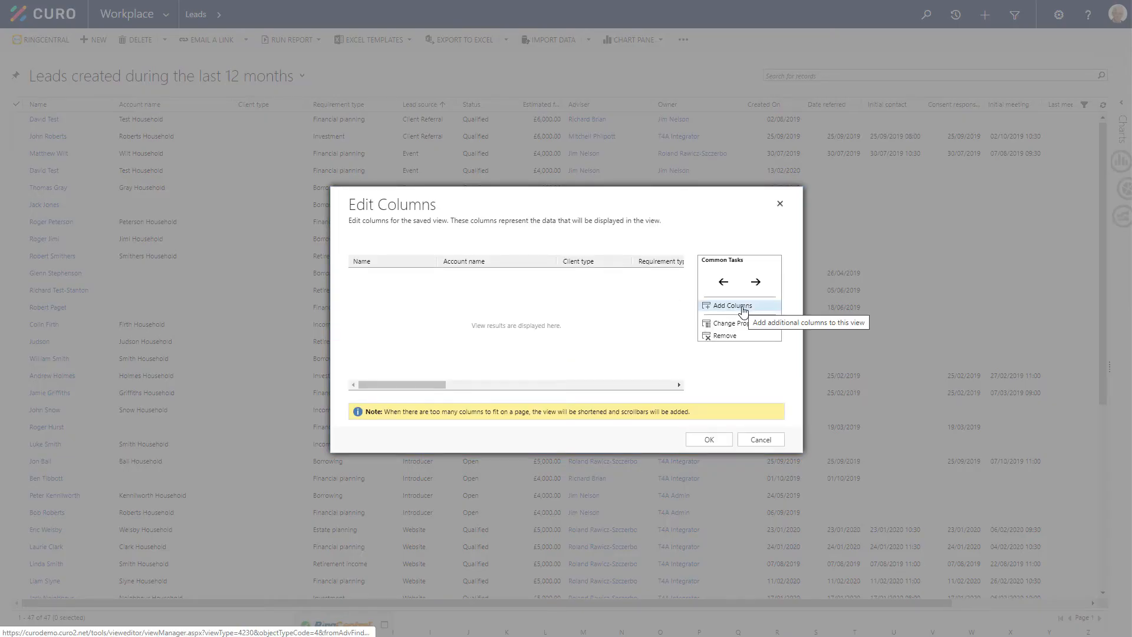
pyautogui.click(762, 439)
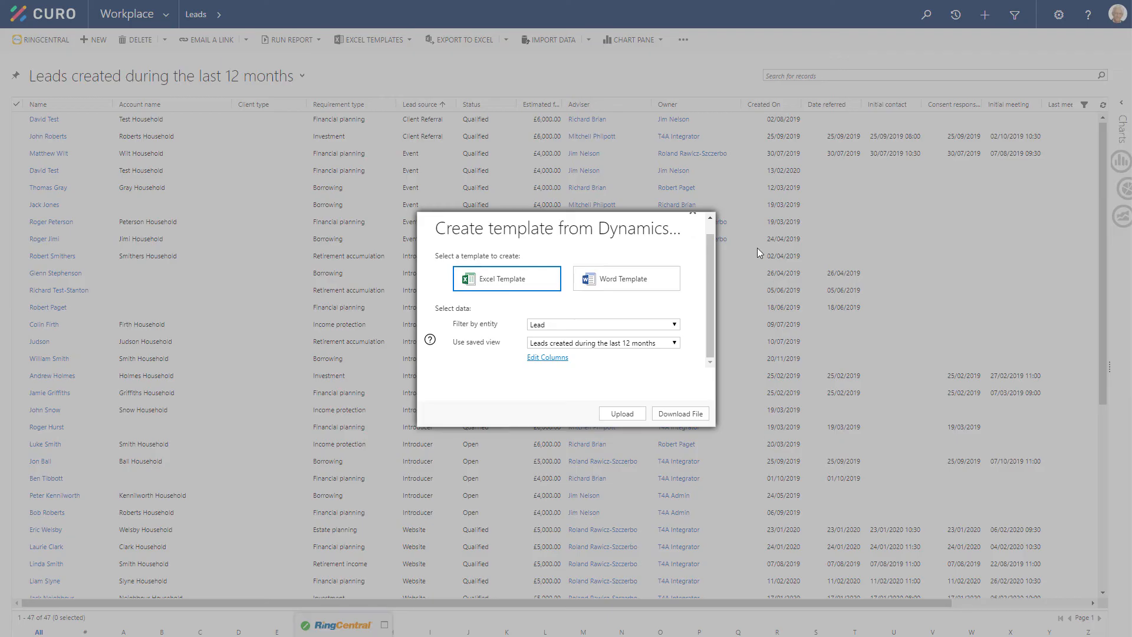
pyautogui.scroll(1, 712, 257)
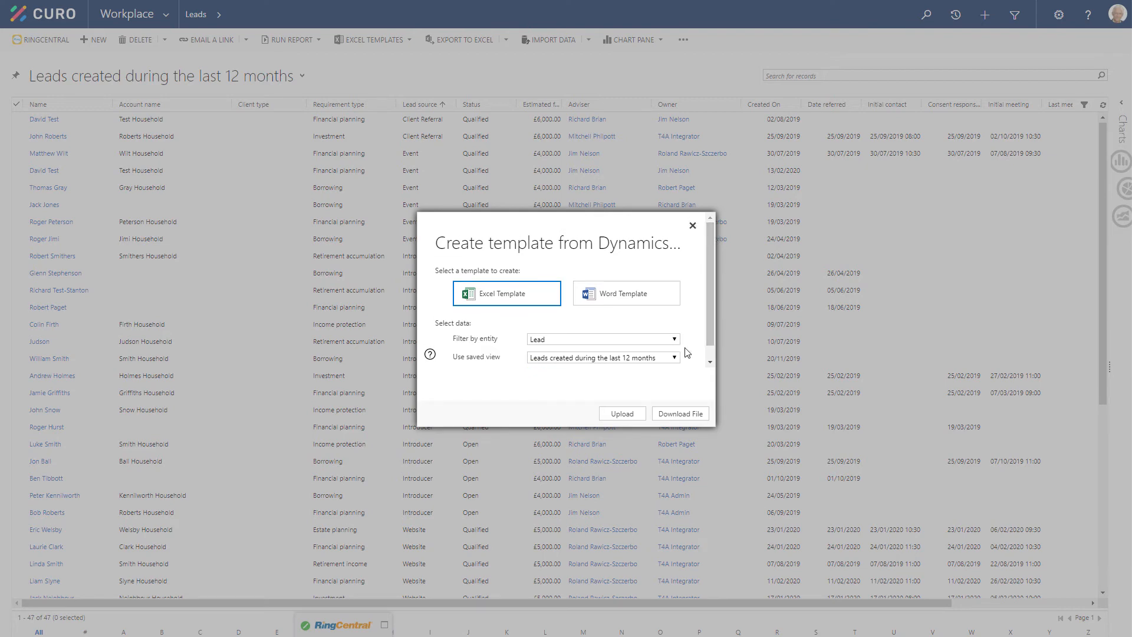
# Download the Lead template file for leads created during the last 12 months and open it in Excel
pyautogui.click(681, 415)
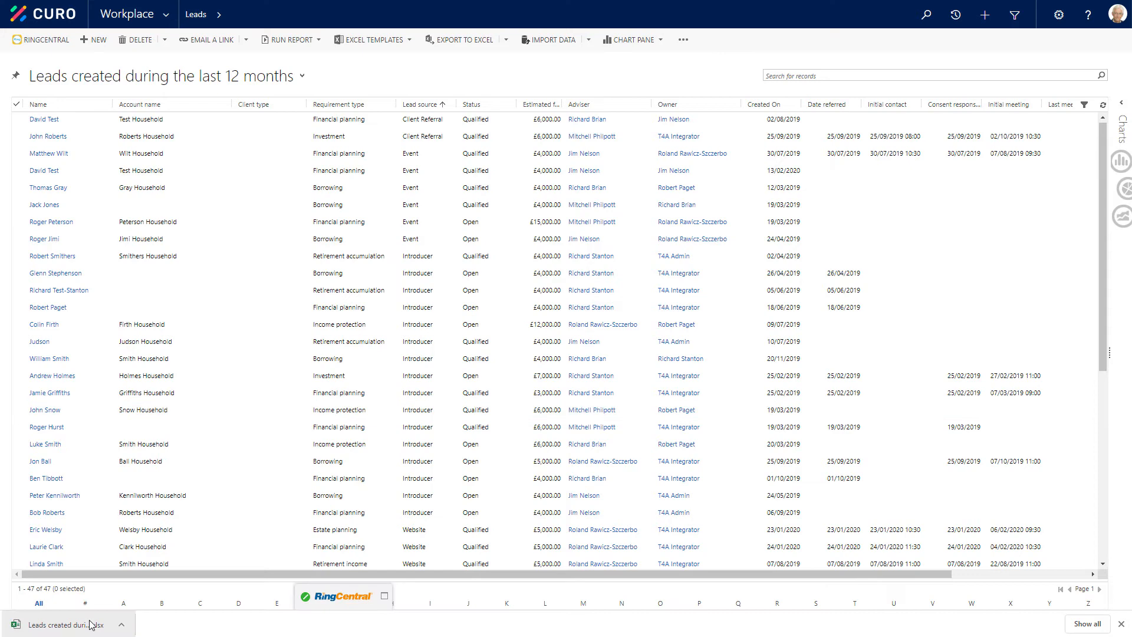
pyautogui.click(90, 624)
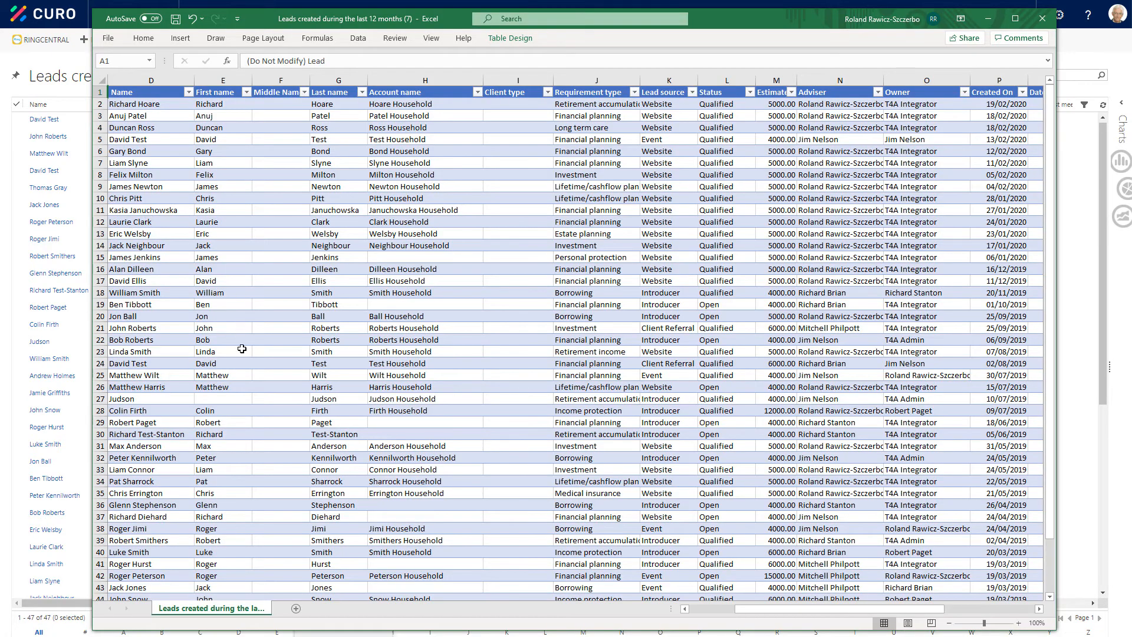
# Add a new worksheet to the workbook and name it "Leads Analysis Report"
pyautogui.click(296, 609)
pyautogui.rightClick(297, 608)
pyautogui.click(327, 479)
pyautogui.write('Leads')
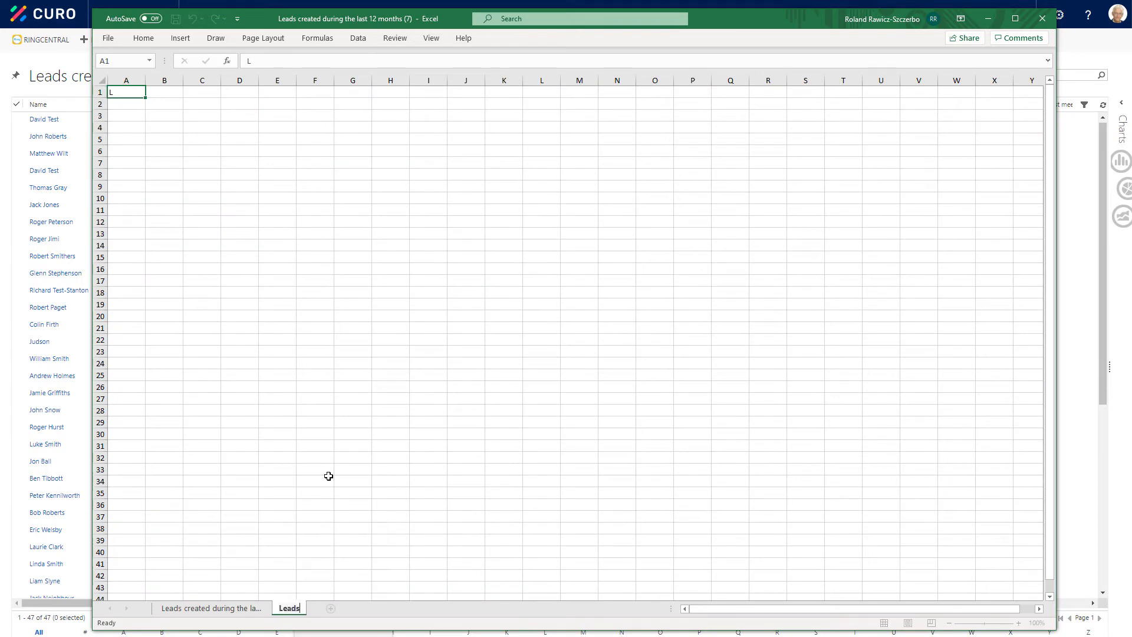
pyautogui.write(' Analysis Report')
pyautogui.press('Return')
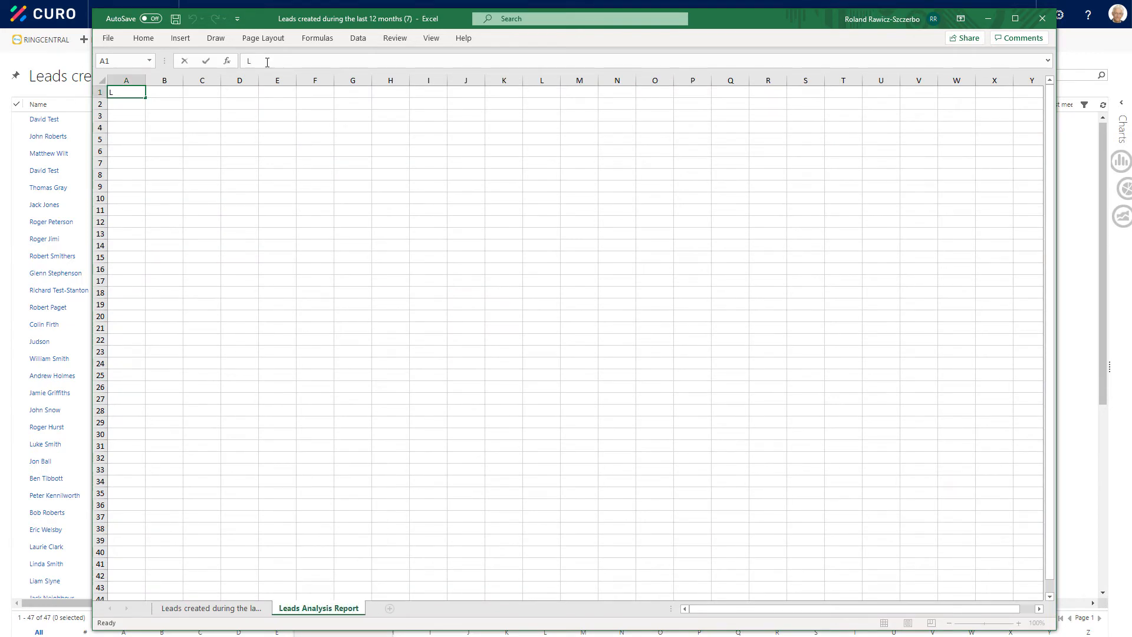
# Create a PivotTable from the leads data table, Table1, on a new worksheet
pyautogui.click(230, 612)
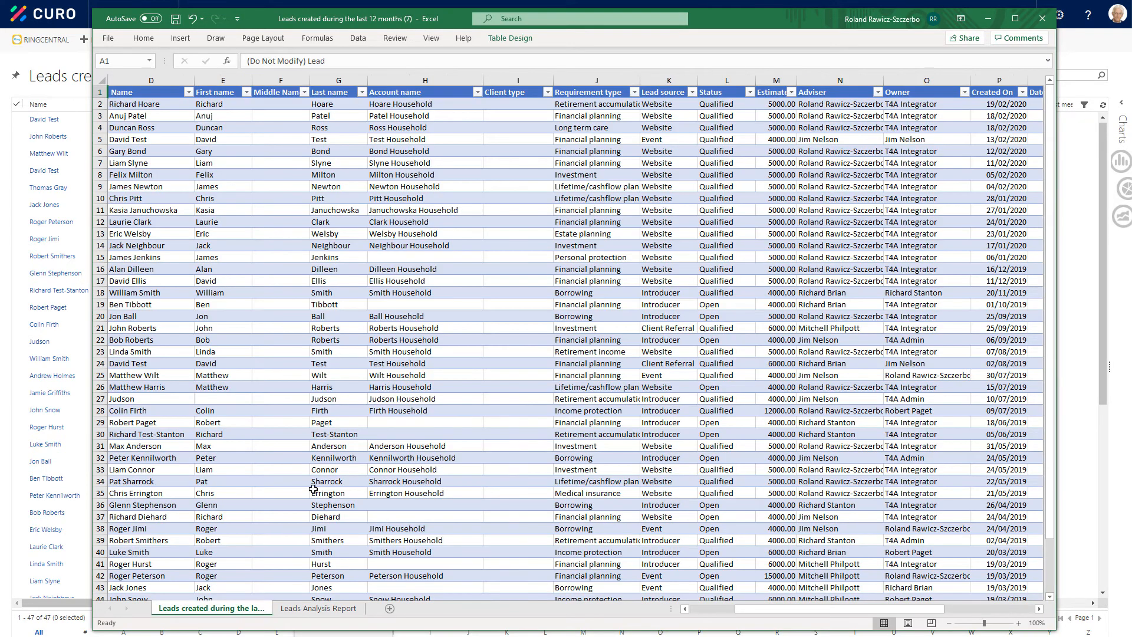
pyautogui.click(516, 284)
pyautogui.click(180, 38)
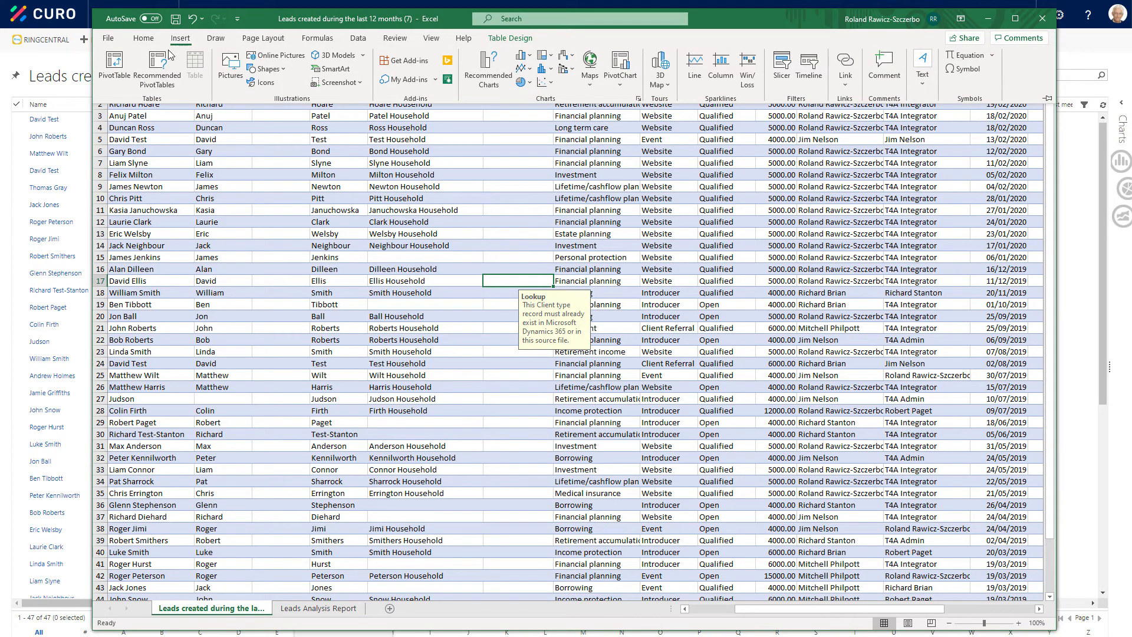
pyautogui.click(116, 63)
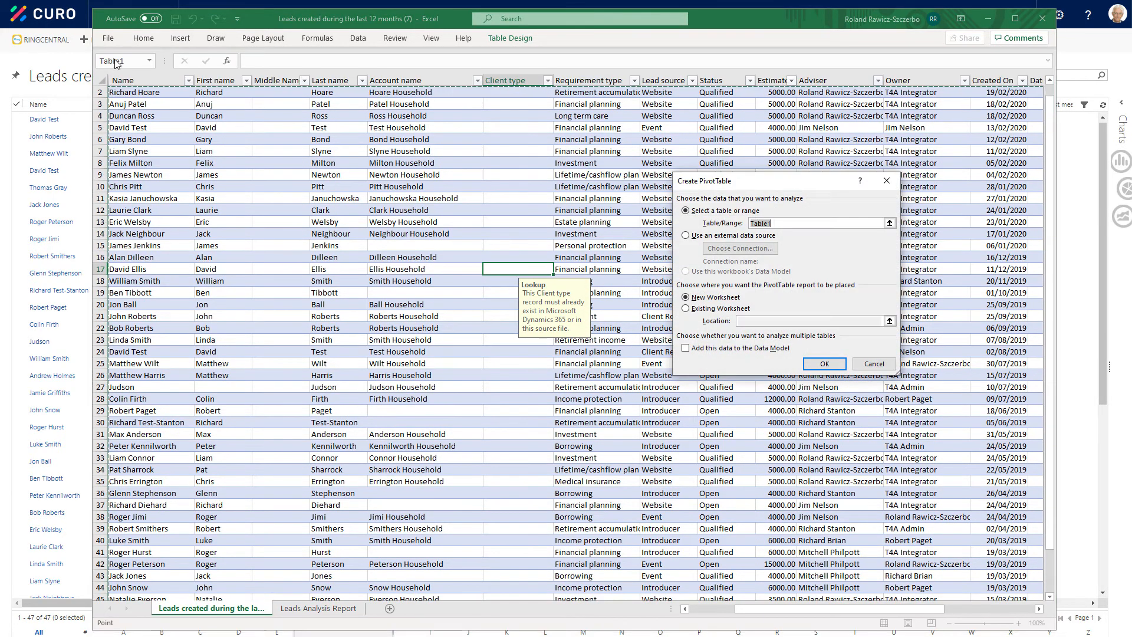
pyautogui.click(828, 364)
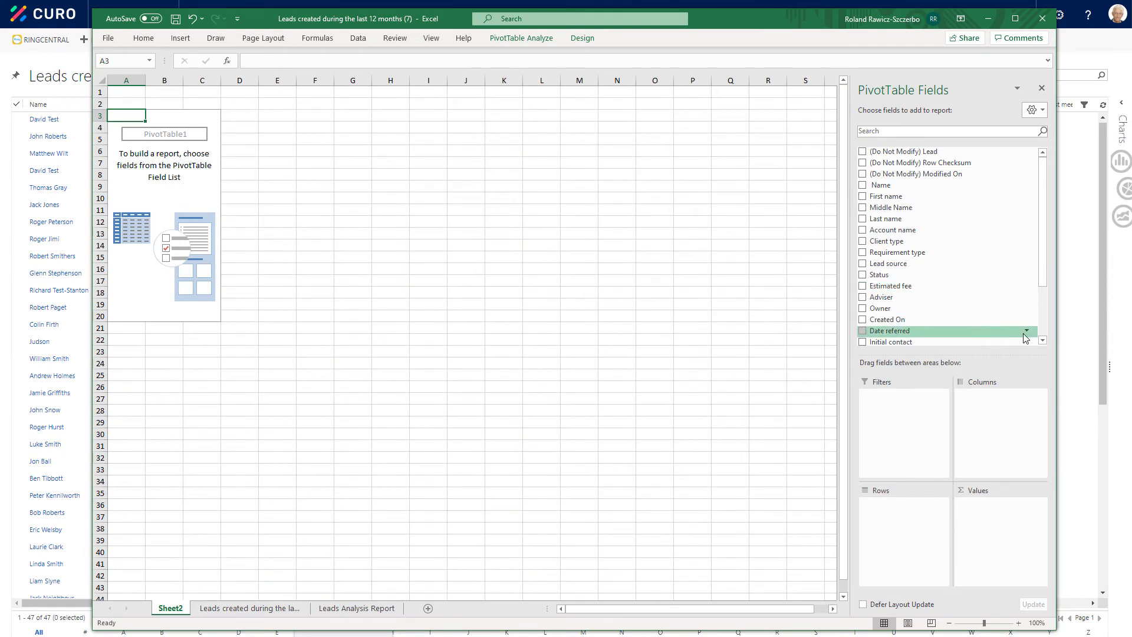
# Build the PivotTable with the sum of Estimated fee as values and Lead source as rows
pyautogui.scroll(-1, 1042, 299)
pyautogui.moveTo(1042, 299); pyautogui.dragTo(1046, 334)
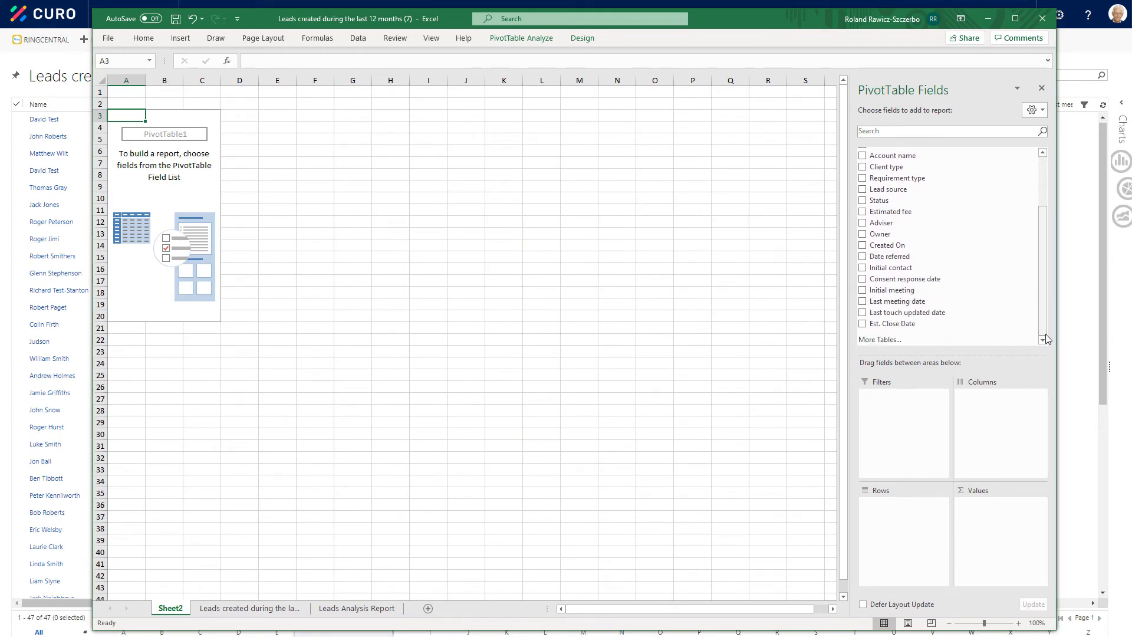
pyautogui.moveTo(908, 213); pyautogui.dragTo(1005, 533)
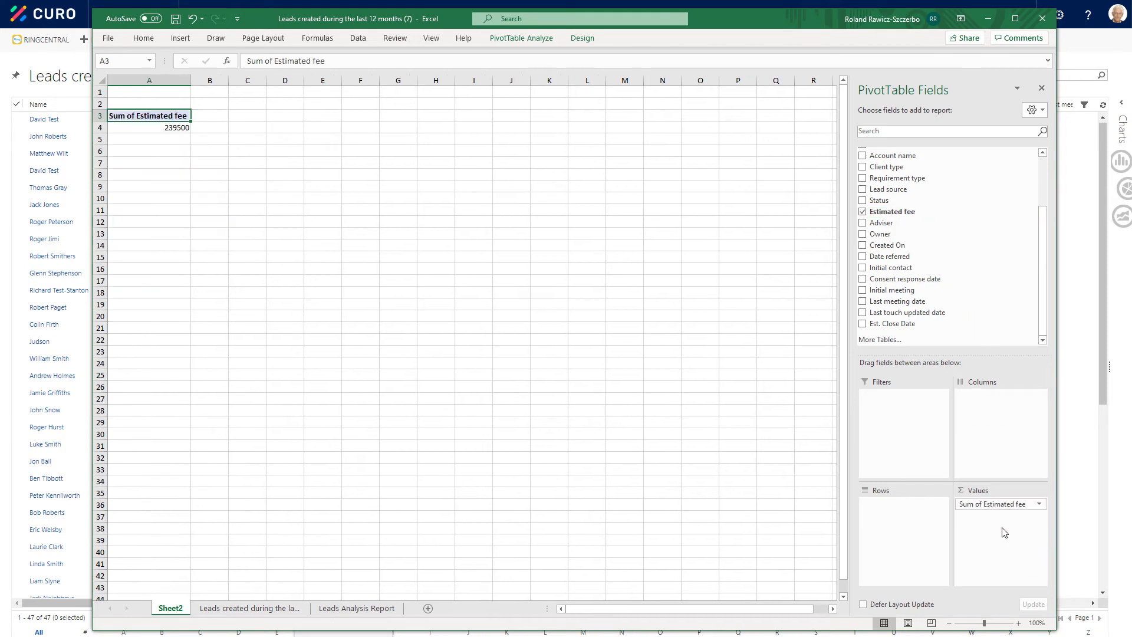
pyautogui.moveTo(889, 189); pyautogui.dragTo(906, 523)
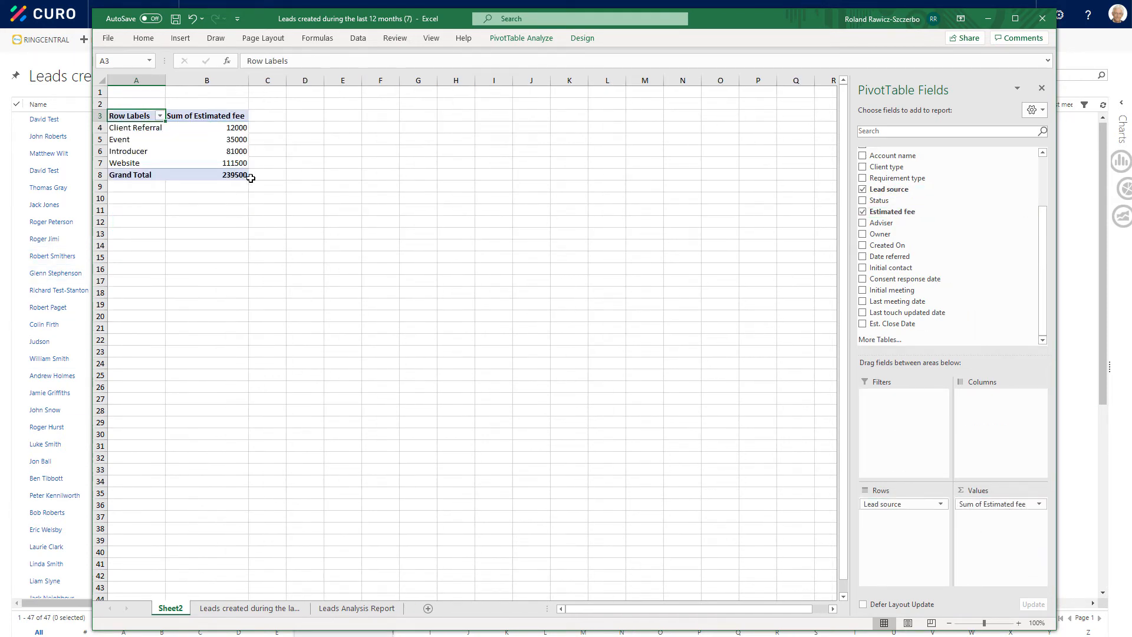
# Format the PivotTable's fee values, including the grand total, as £ currency with no decimal places
pyautogui.moveTo(235, 127); pyautogui.dragTo(226, 178)
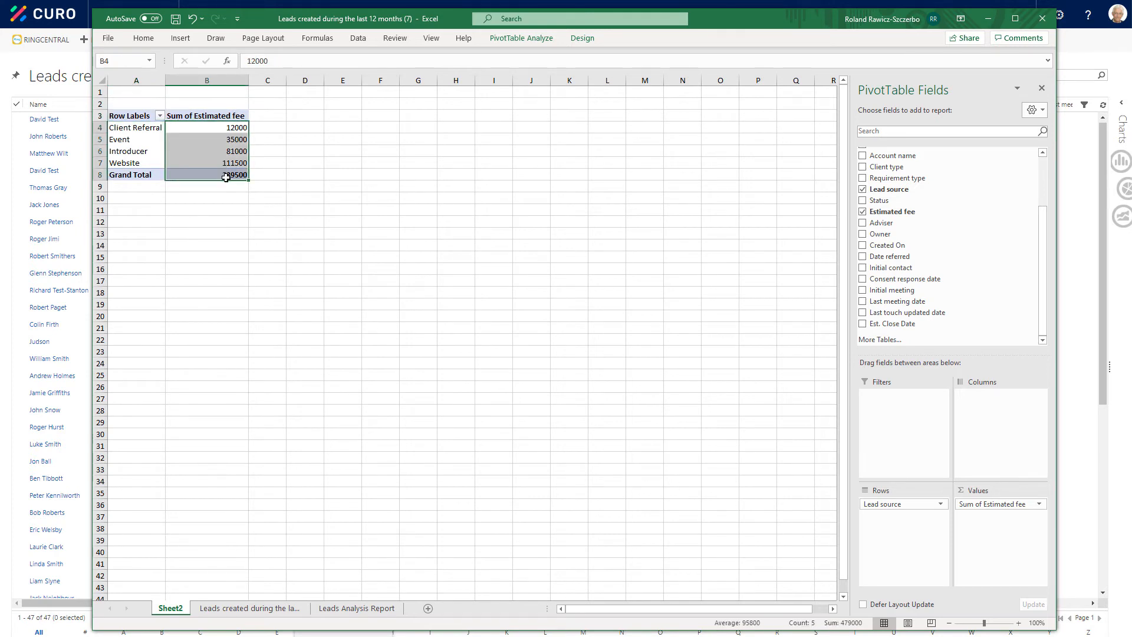
pyautogui.rightClick(220, 141)
pyautogui.click(247, 181)
pyautogui.click(174, 103)
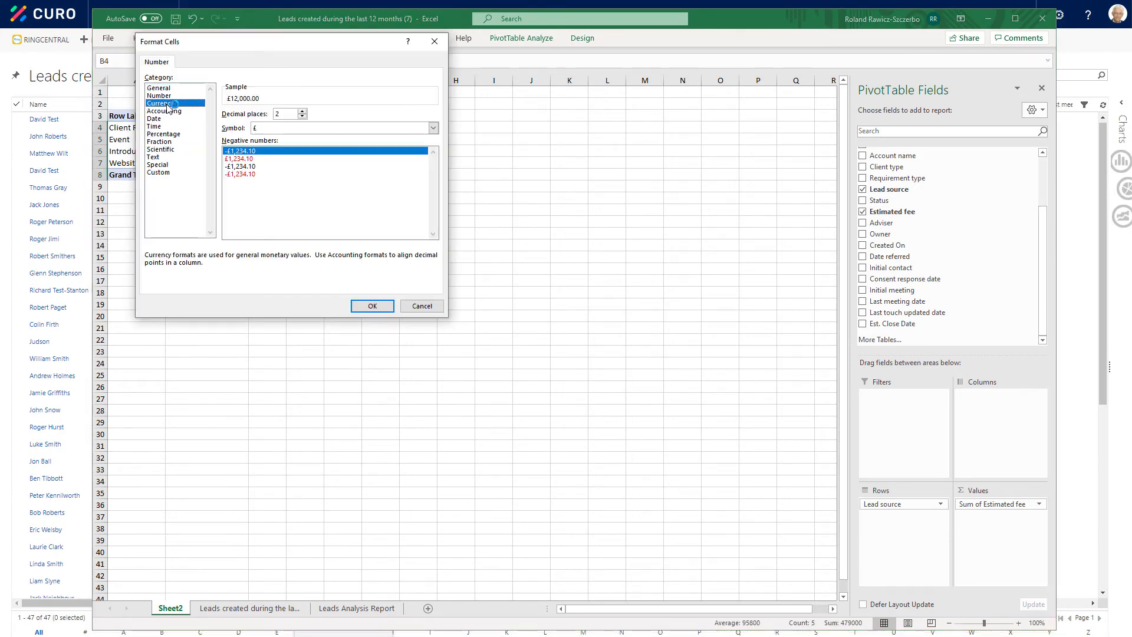
pyautogui.click(302, 115)
pyautogui.click(302, 116)
pyautogui.click(377, 307)
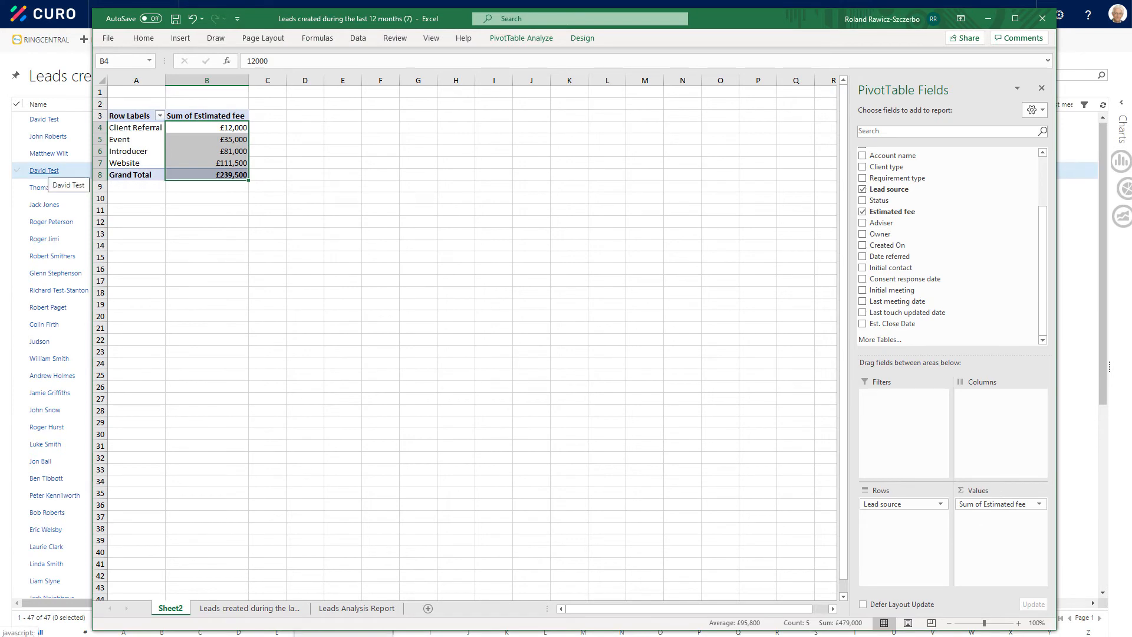
# Insert a clustered bar PivotChart of estimated fee by lead source and hide its field buttons
pyautogui.click(207, 139)
pyautogui.click(180, 38)
pyautogui.click(499, 68)
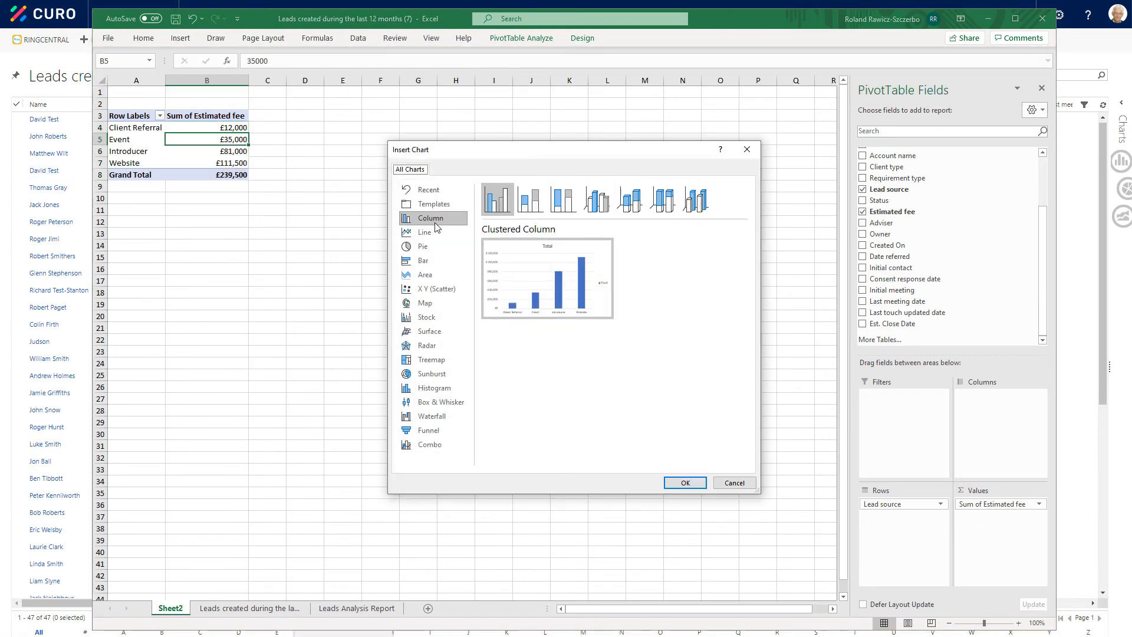
pyautogui.click(423, 260)
pyautogui.moveTo(585, 274)
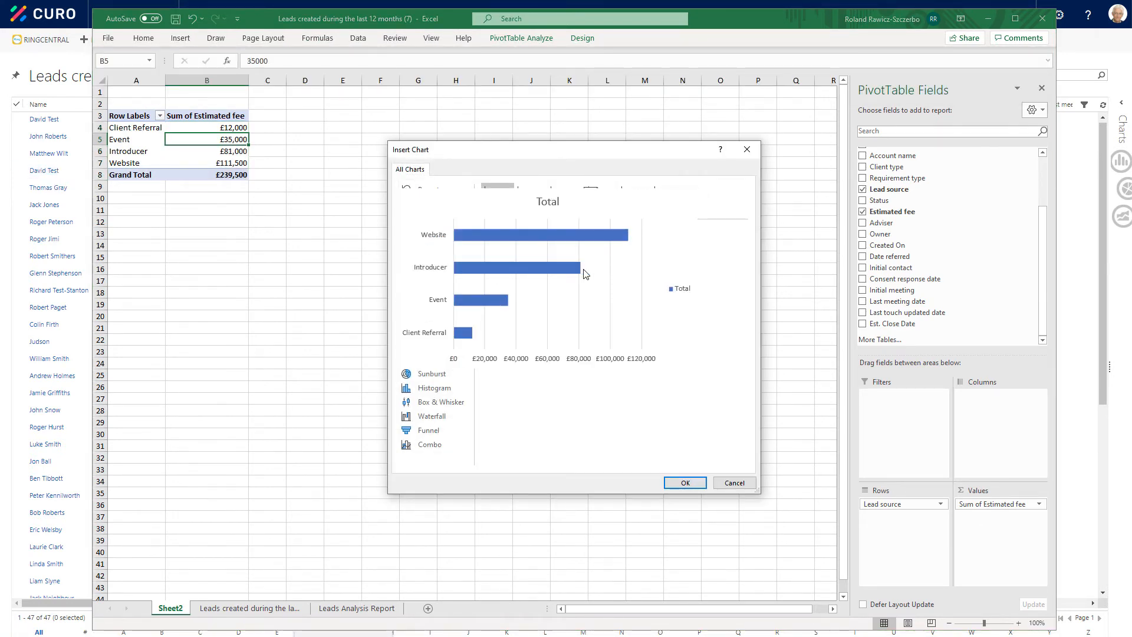
pyautogui.click(685, 482)
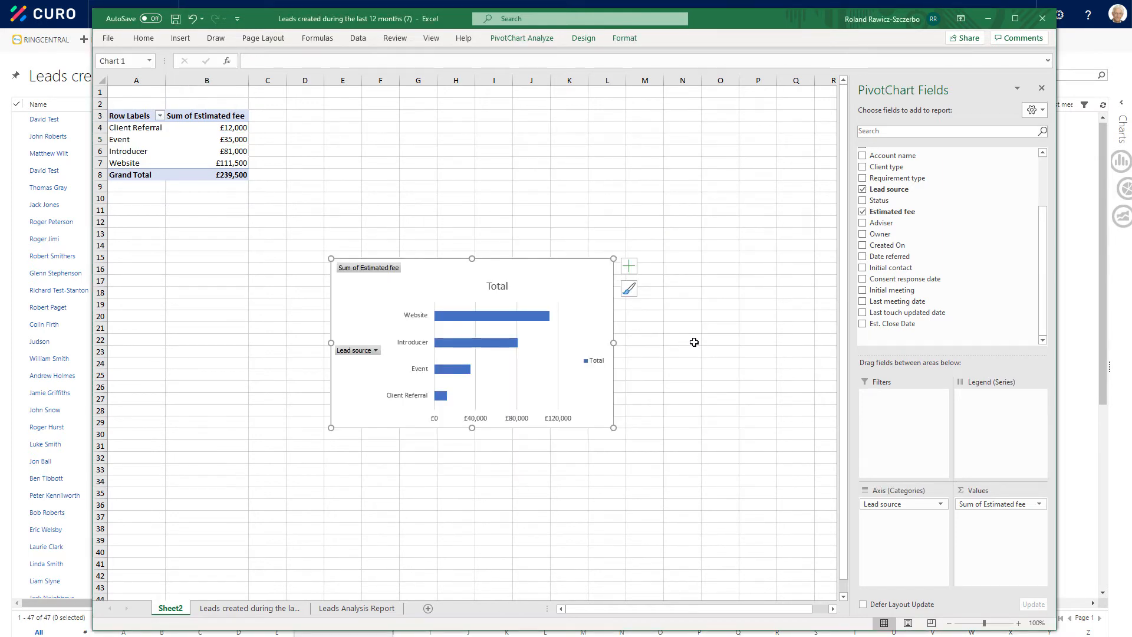
pyautogui.click(530, 39)
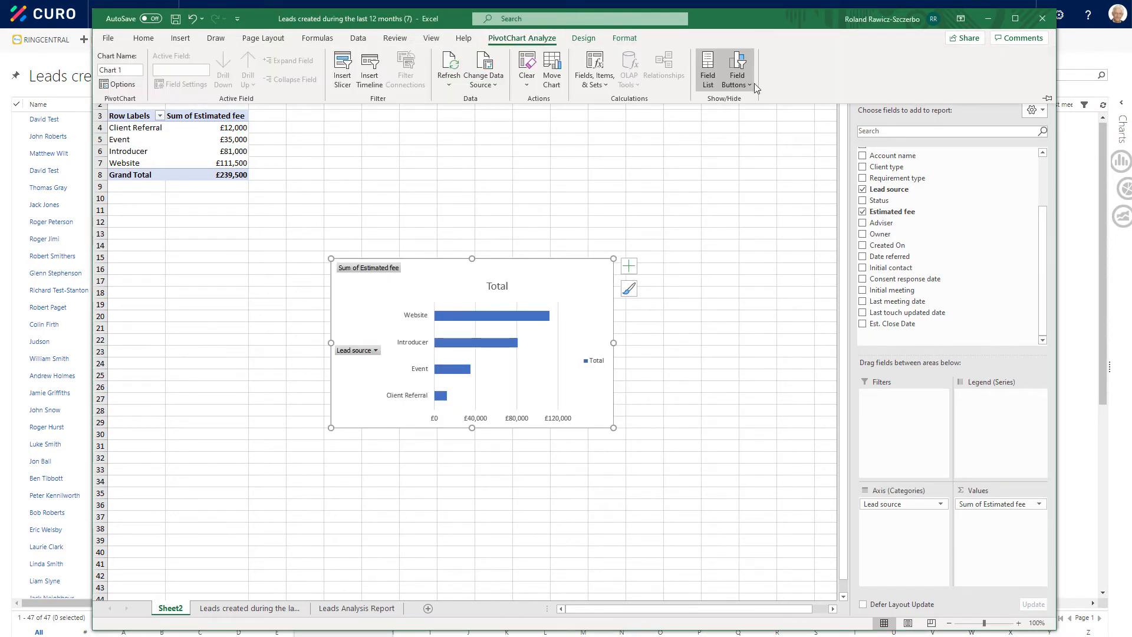
pyautogui.click(741, 70)
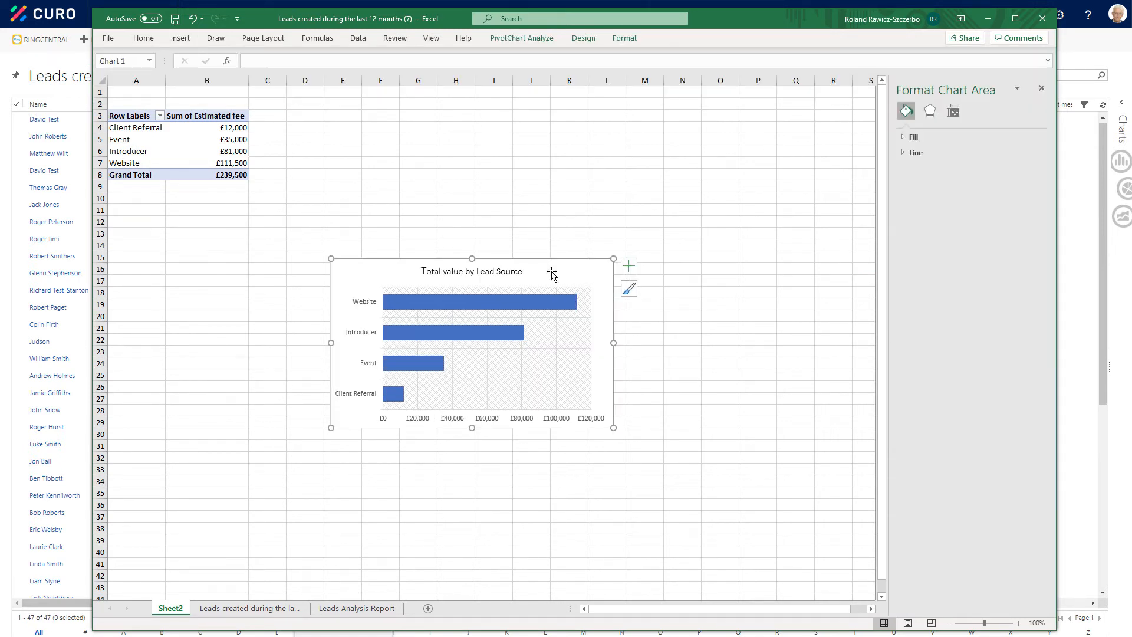
# Move the Total value by Lead Source chart to the Leads Analysis Report sheet
pyautogui.rightClick(553, 275)
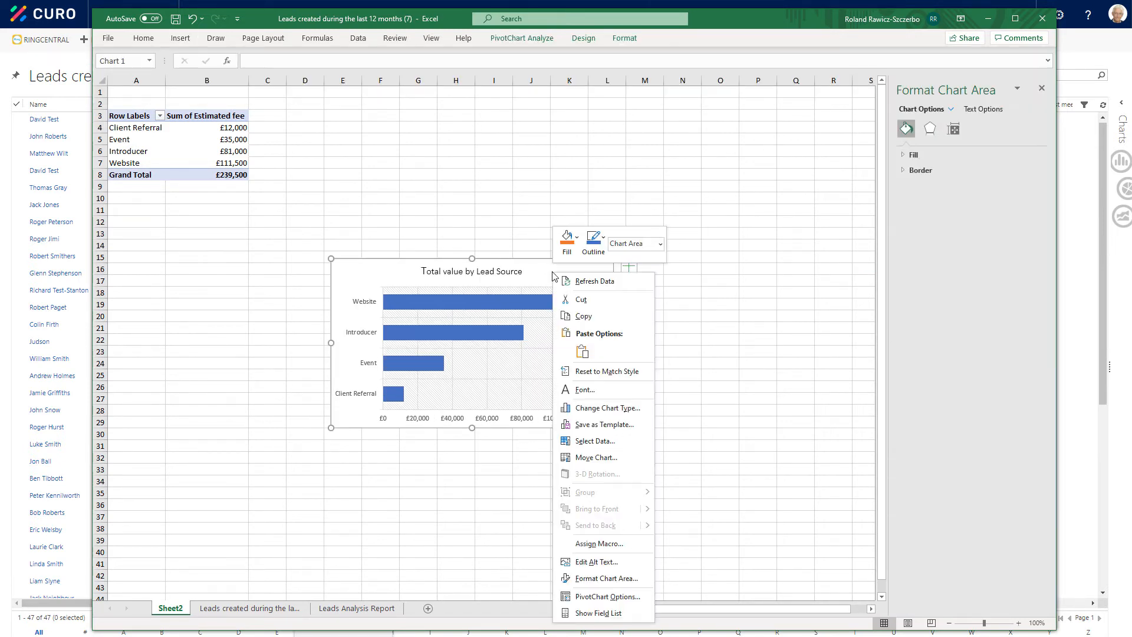
pyautogui.click(595, 458)
pyautogui.click(711, 471)
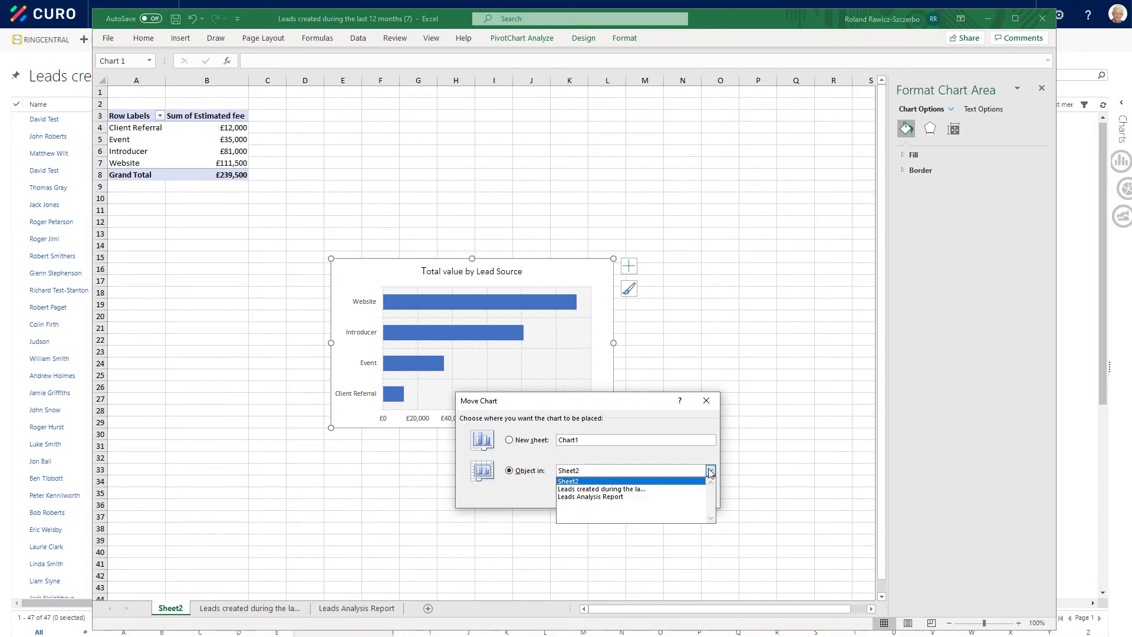
pyautogui.click(590, 497)
pyautogui.click(645, 499)
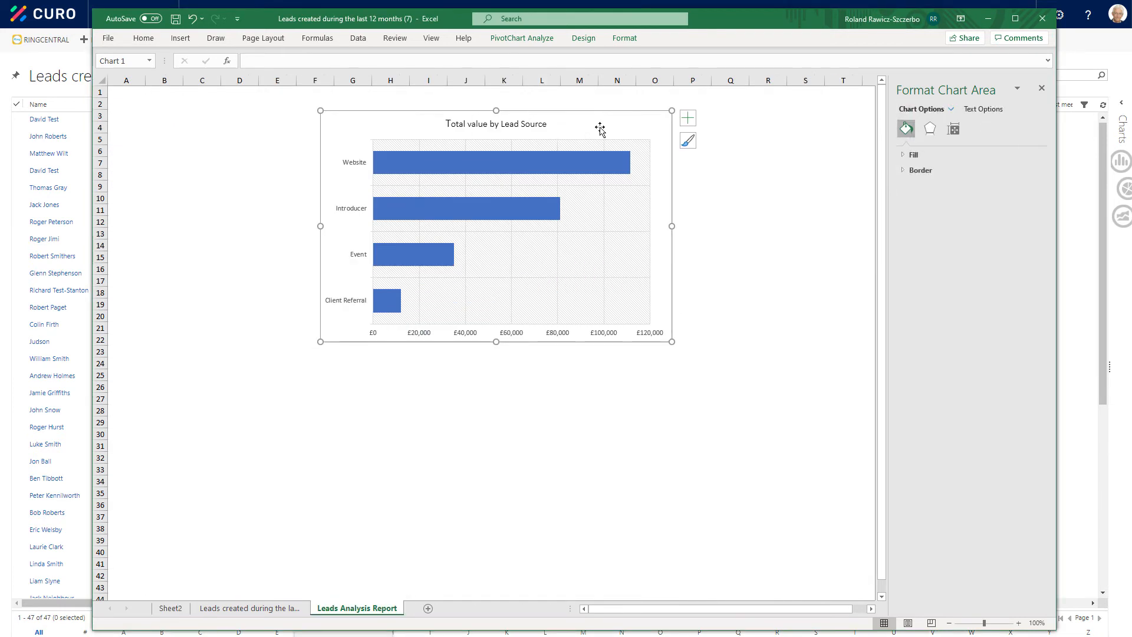
# Insert slicers for Lead source and Adviser for the PivotChart
pyautogui.click(522, 39)
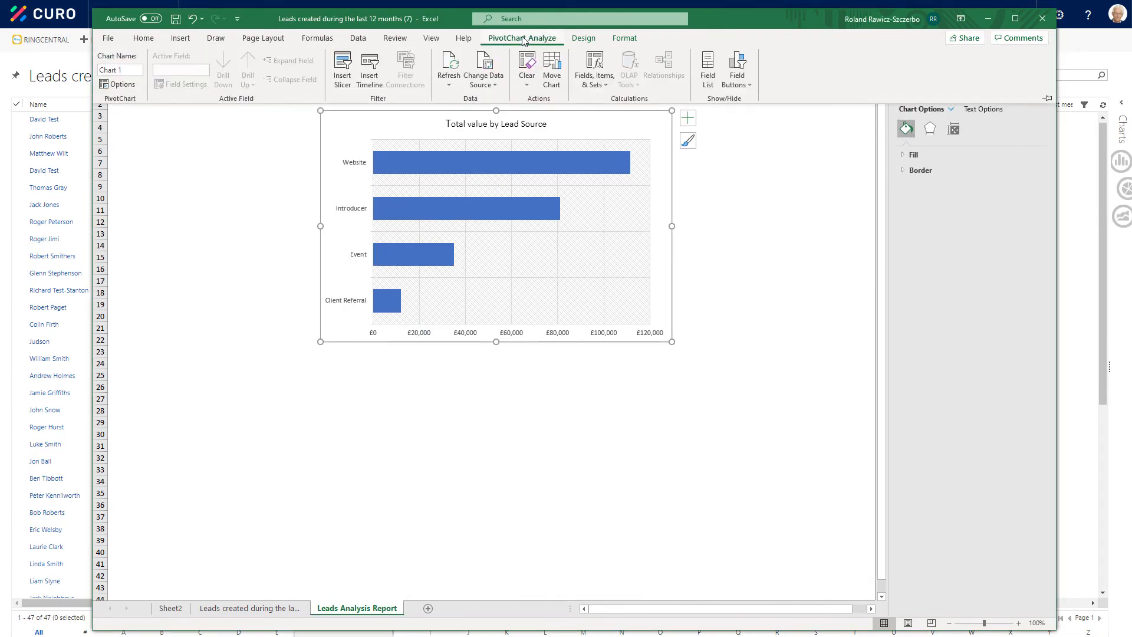
pyautogui.click(342, 69)
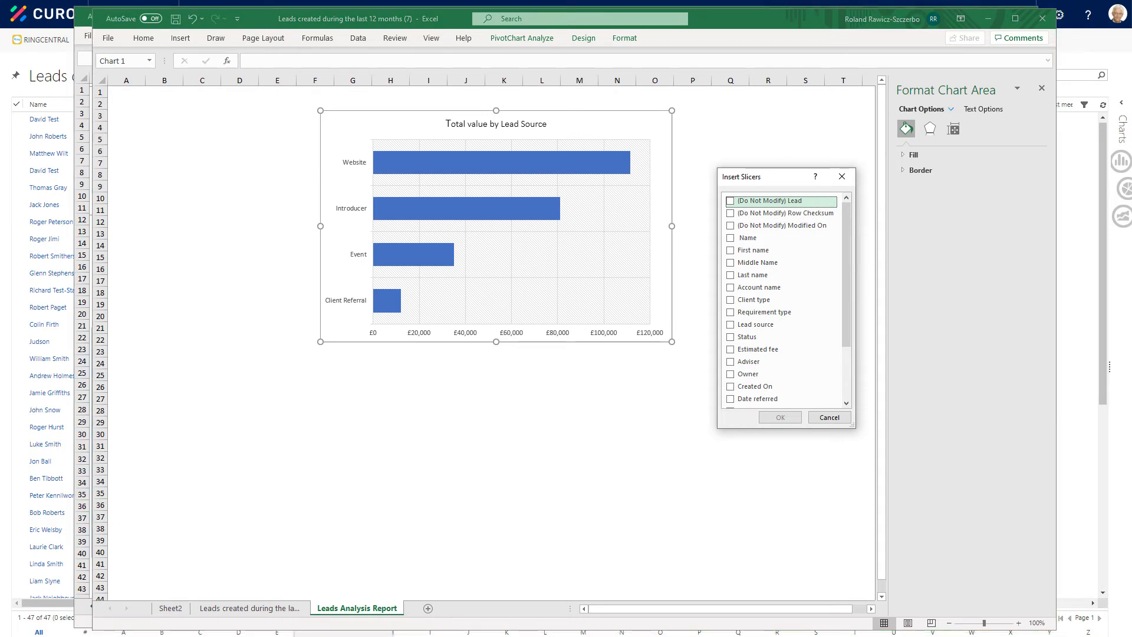
pyautogui.click(731, 324)
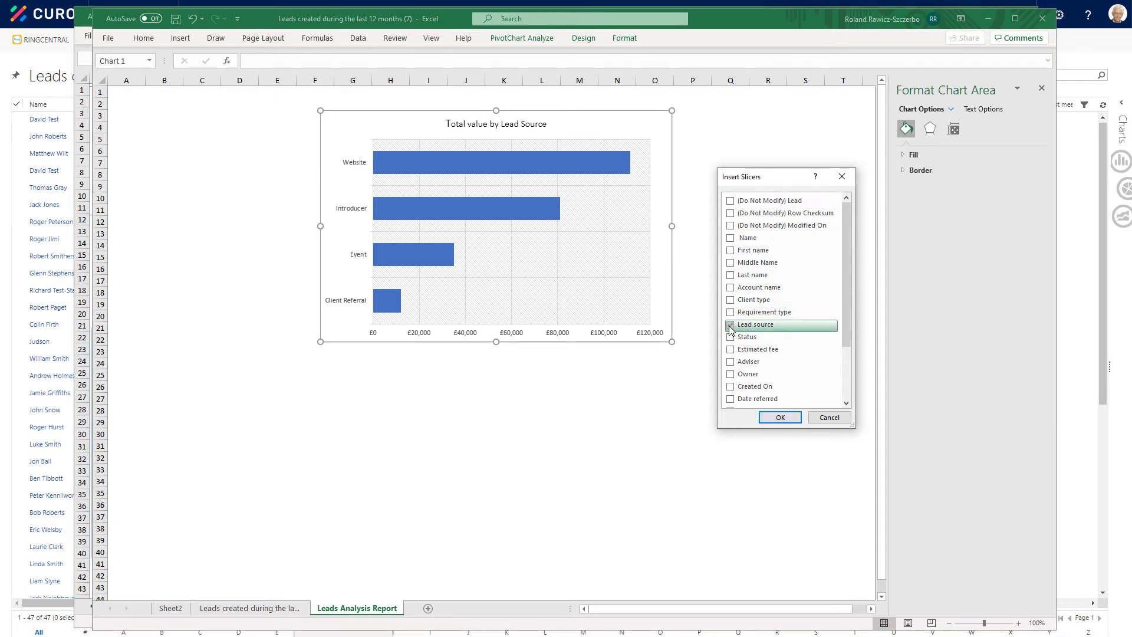
pyautogui.click(731, 362)
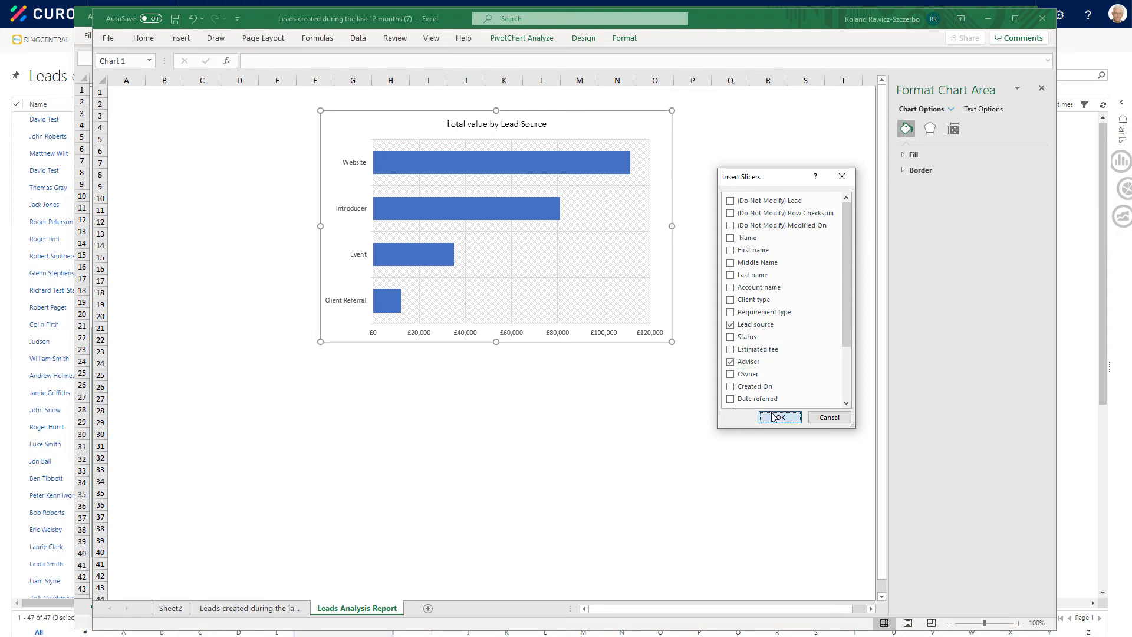
pyautogui.click(780, 416)
# Arrange the Adviser and Lead source slicers side by side to the left of the chart, and widen the chart
pyautogui.moveTo(514, 288); pyautogui.dragTo(159, 103)
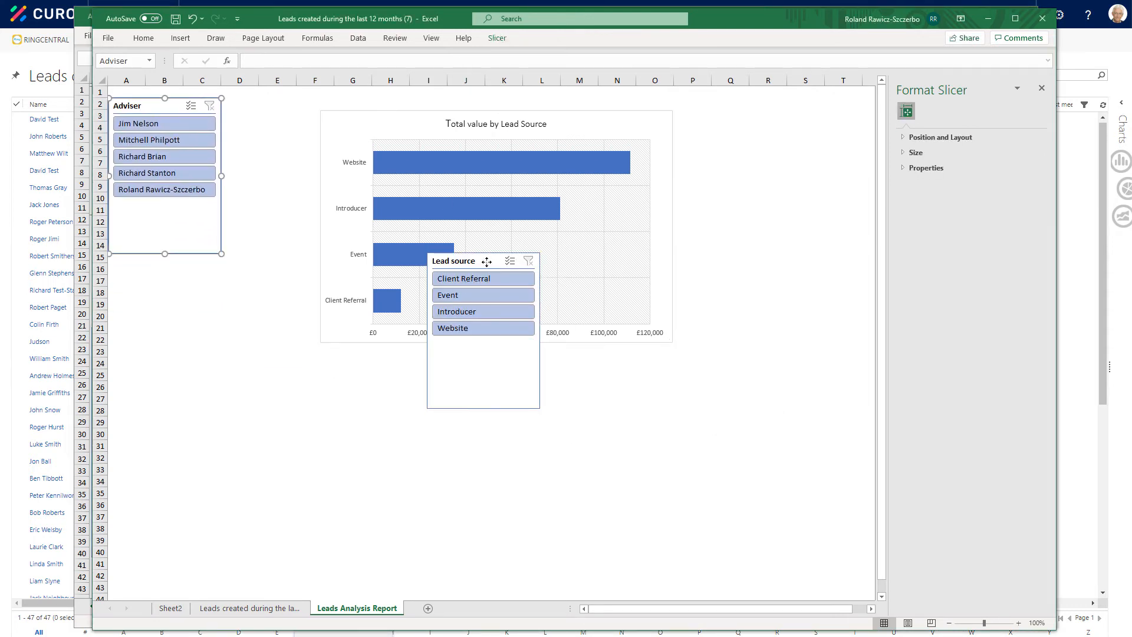
pyautogui.moveTo(487, 261); pyautogui.dragTo(291, 122)
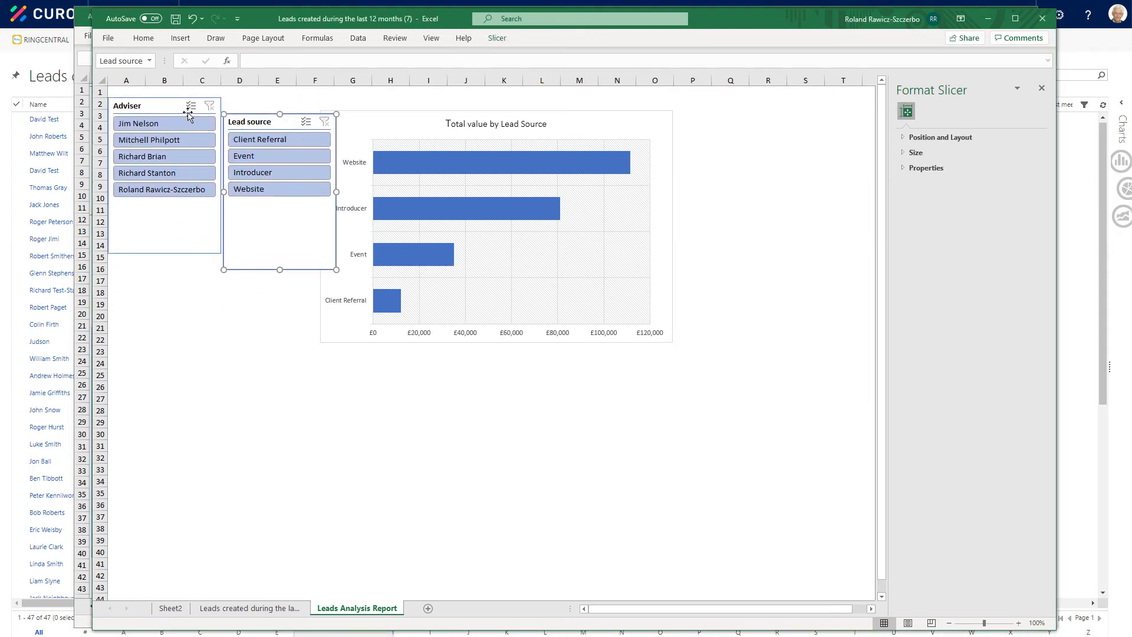
pyautogui.moveTo(177, 106); pyautogui.dragTo(177, 122)
pyautogui.moveTo(639, 113); pyautogui.dragTo(657, 116)
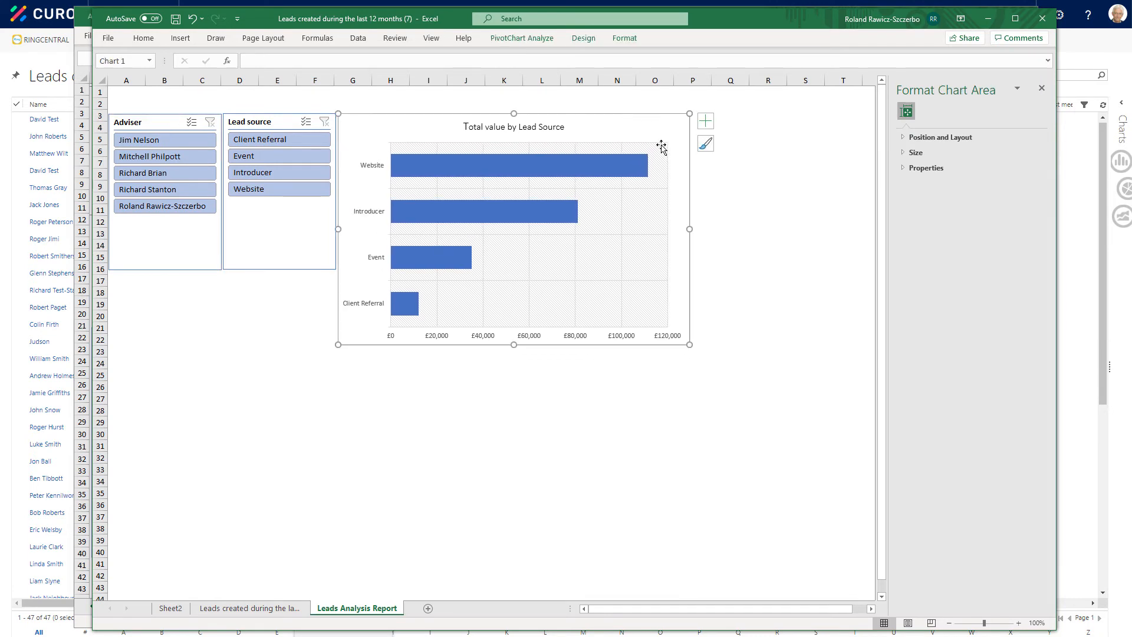
pyautogui.moveTo(691, 344); pyautogui.dragTo(784, 351)
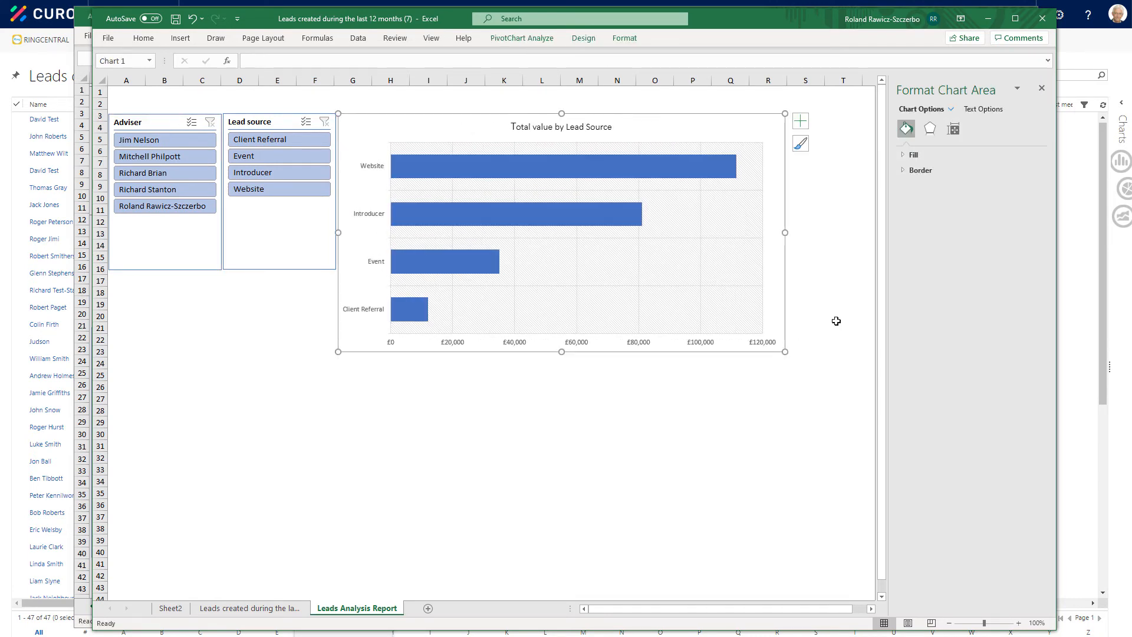
# Give the chart's bars a solid fill in the standard orange colour
pyautogui.click(718, 175)
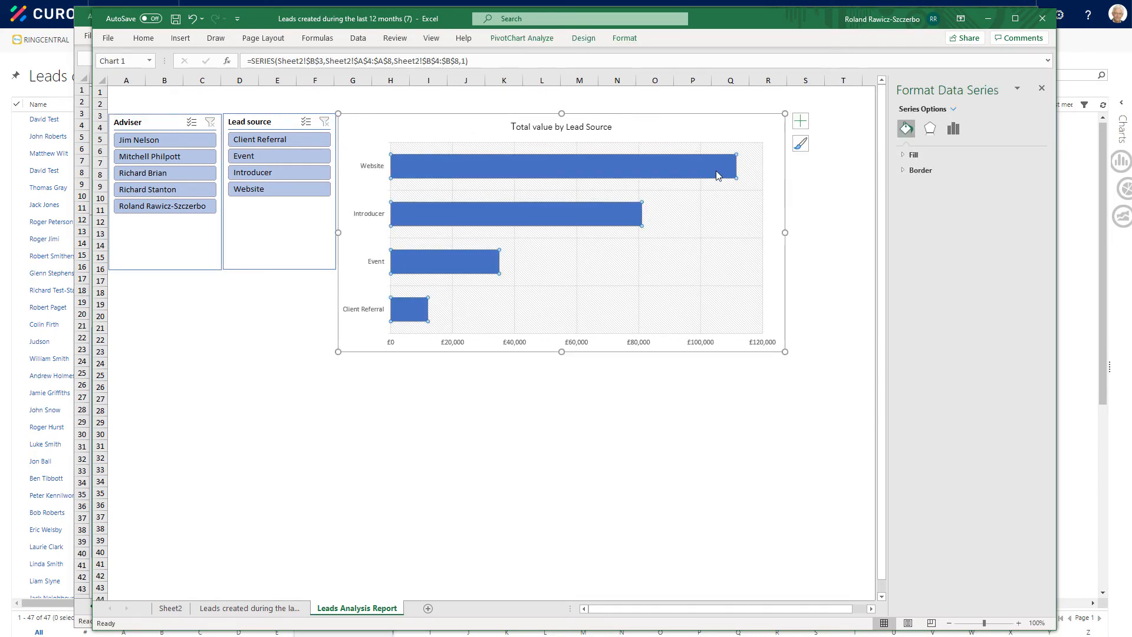
pyautogui.click(904, 155)
pyautogui.click(1031, 289)
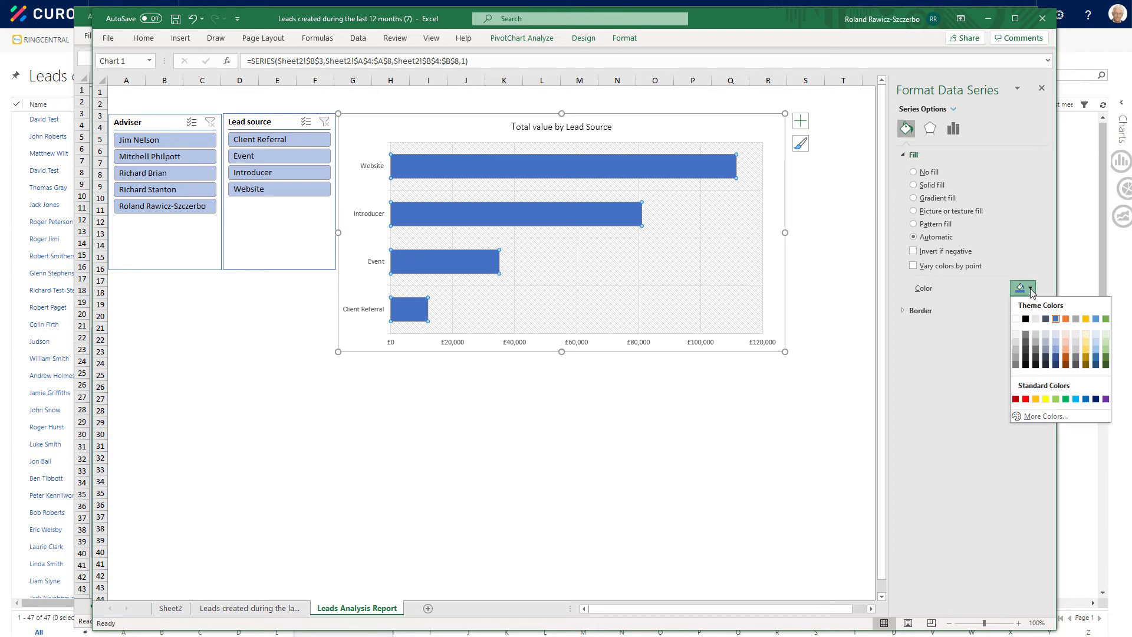
pyautogui.click(1037, 400)
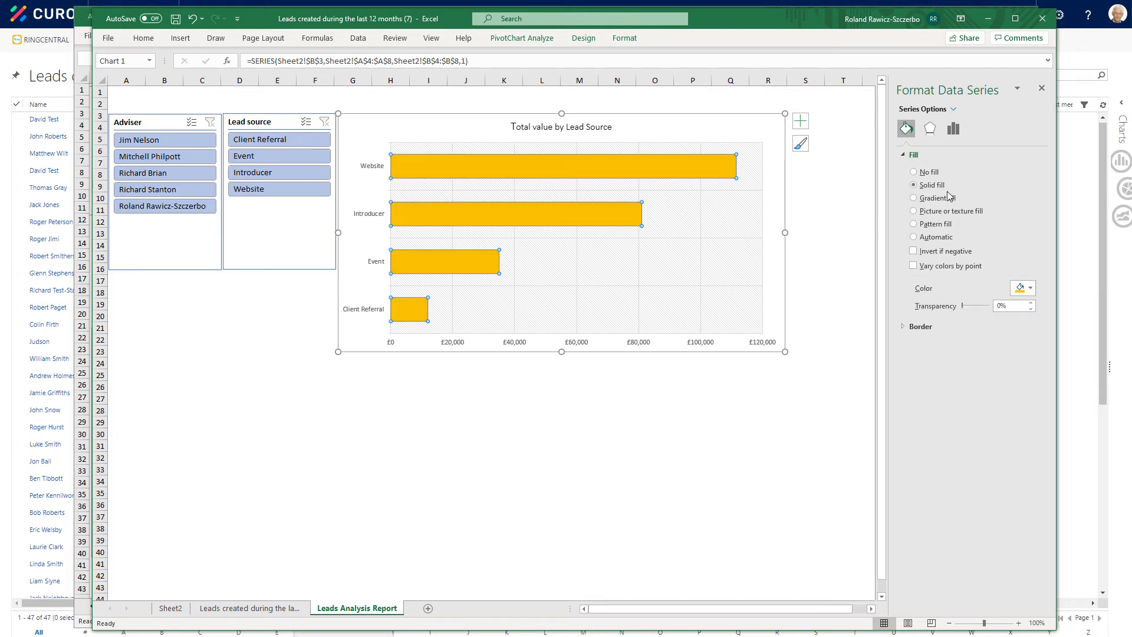
pyautogui.click(920, 326)
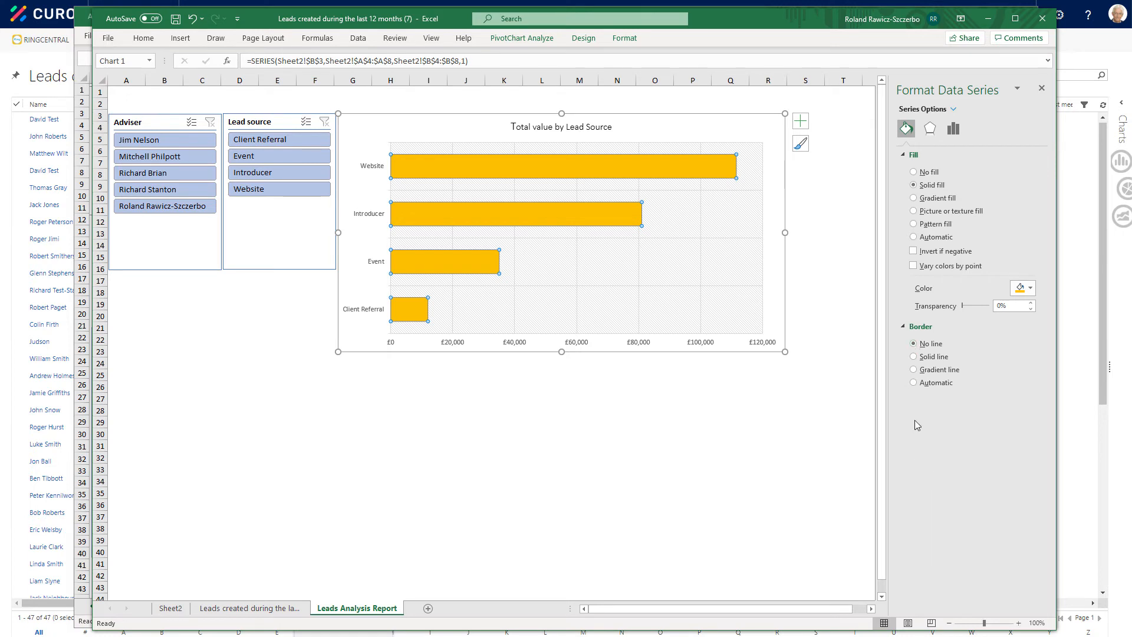
pyautogui.click(837, 404)
# Turn the slicers grey by changing the workbook's theme colours
pyautogui.click(271, 121)
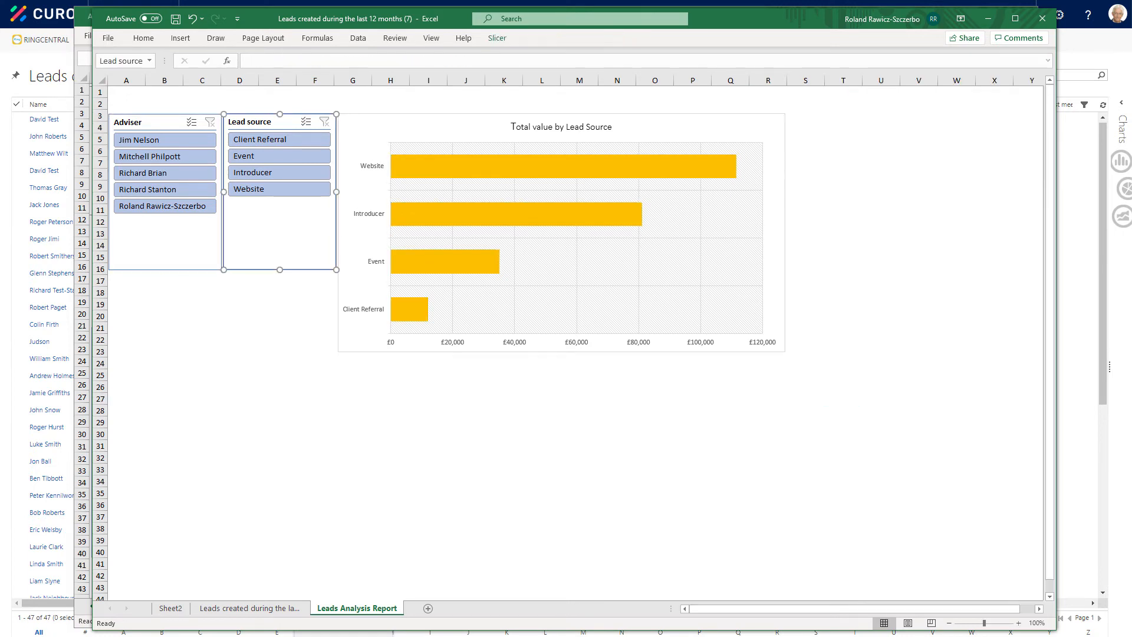
pyautogui.click(262, 38)
pyautogui.click(145, 55)
pyautogui.click(158, 105)
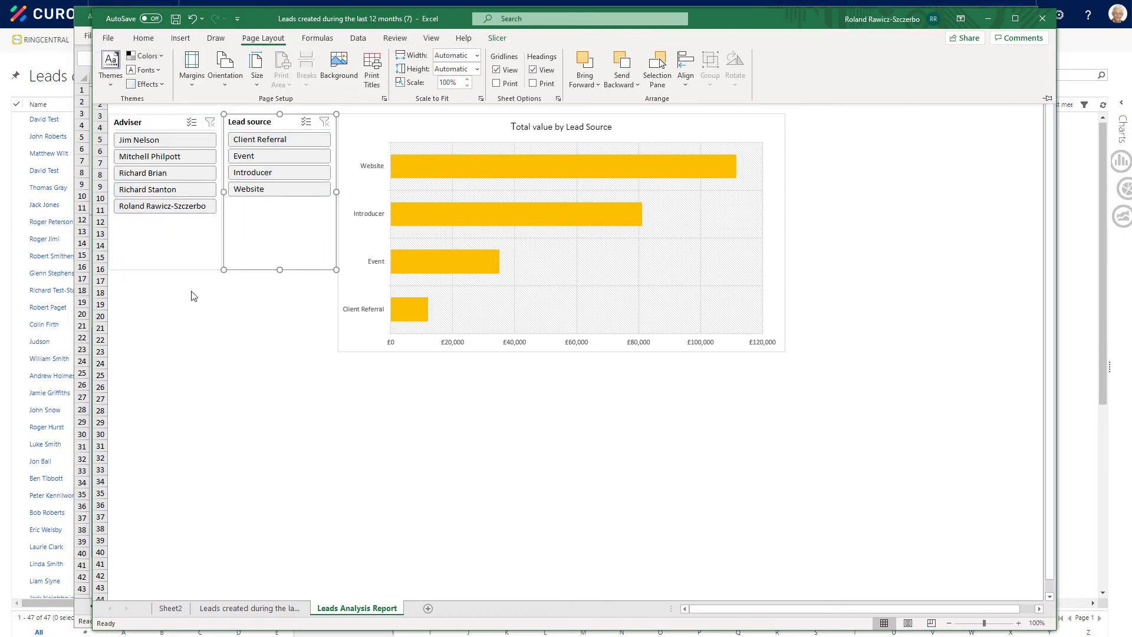
# Insert a timeline for the Created On date for the PivotChart
pyautogui.click(475, 129)
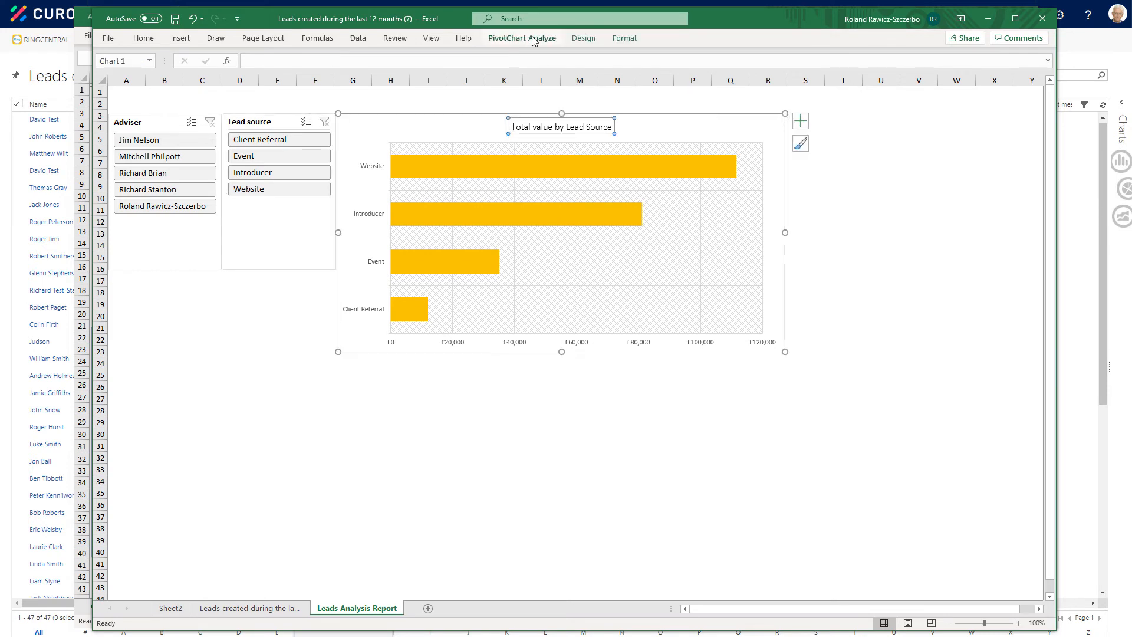
pyautogui.click(522, 38)
pyautogui.click(367, 70)
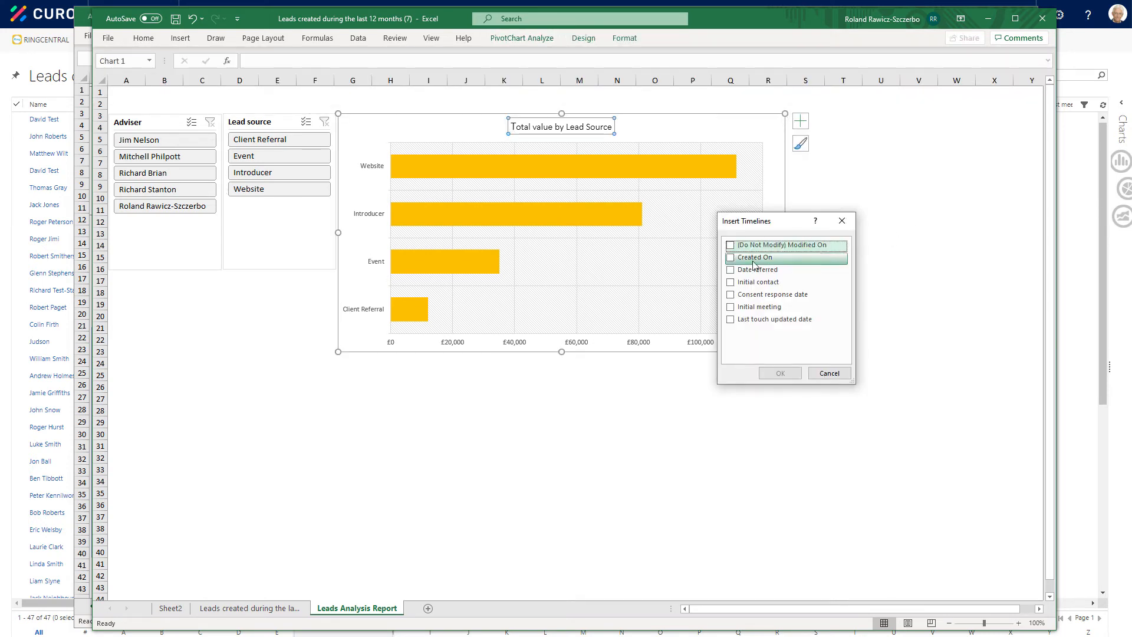
pyautogui.click(731, 258)
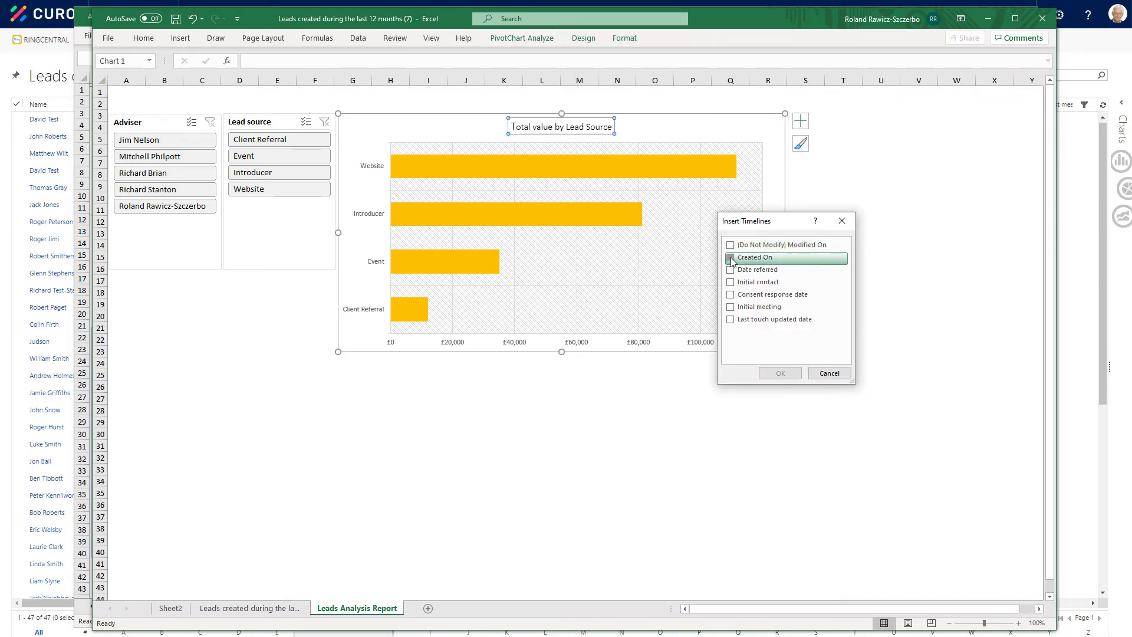
pyautogui.click(780, 374)
# Move both slicers down, fit the Created On timeline above them at their combined width, and widen the chart
pyautogui.click(165, 236)
pyautogui.keyDown('ctrl'); pyautogui.click(276, 238); pyautogui.keyUp('ctrl')
pyautogui.moveTo(276, 237); pyautogui.dragTo(278, 319)
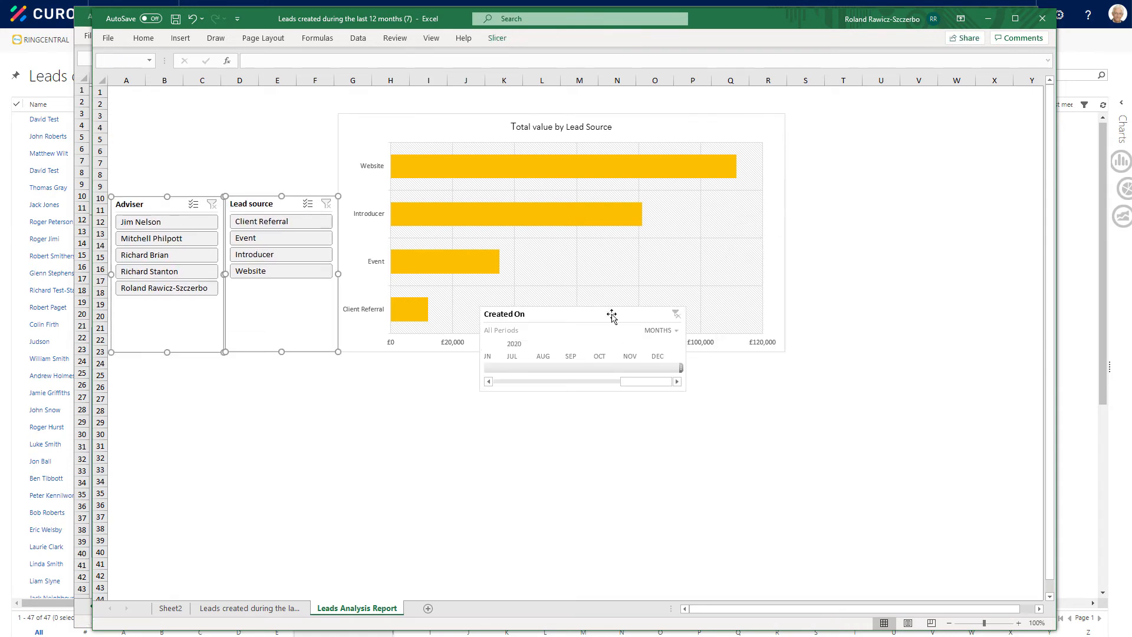
pyautogui.moveTo(612, 316); pyautogui.dragTo(241, 119)
pyautogui.moveTo(316, 152); pyautogui.dragTo(337, 152)
pyautogui.moveTo(378, 128); pyautogui.dragTo(380, 125)
pyautogui.moveTo(786, 349); pyautogui.dragTo(840, 351)
# Check which slicer and timeline filters are connected to the PivotChart
pyautogui.click(522, 38)
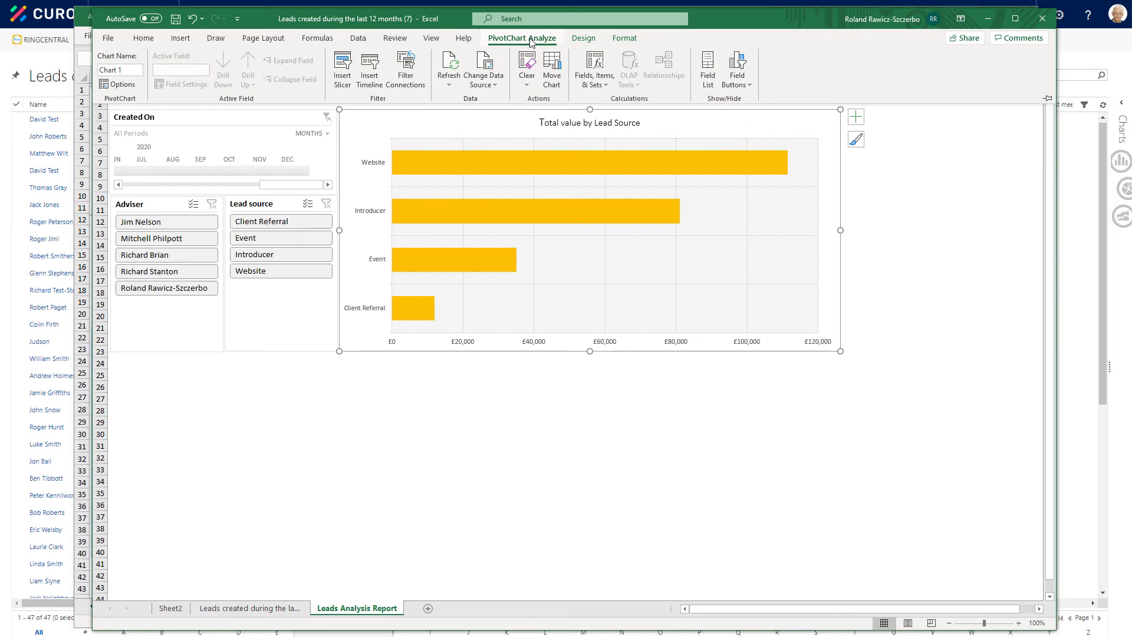
pyautogui.click(404, 68)
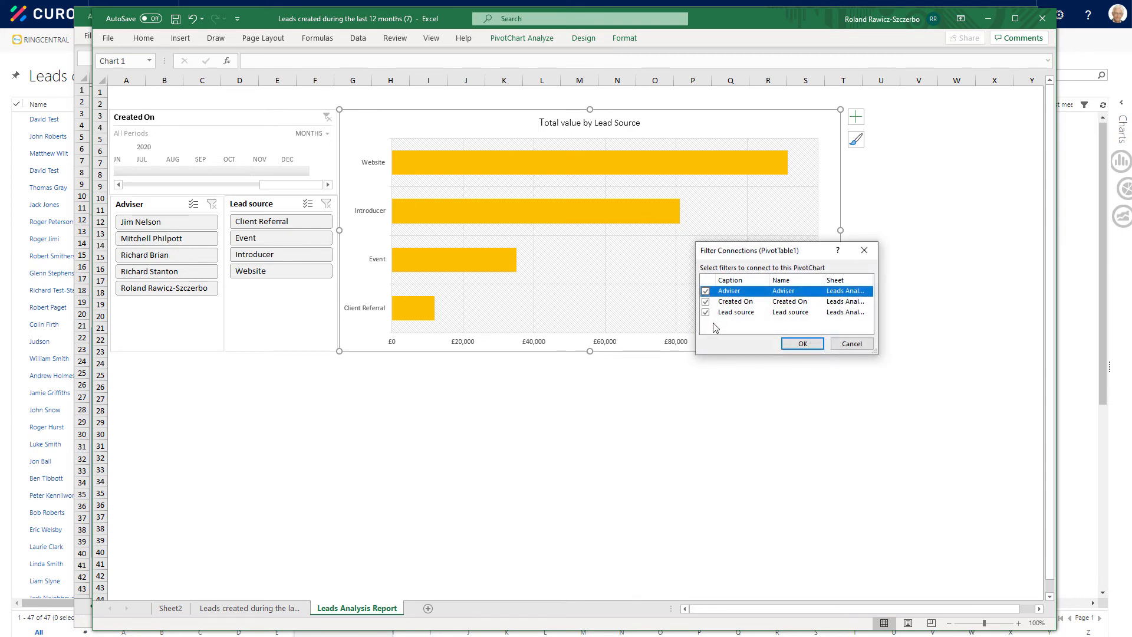
pyautogui.click(802, 343)
# Test the slicers by filtering the chart by individual advisers and by the Introducer and Client Referral sources, and clear both filters
pyautogui.click(150, 223)
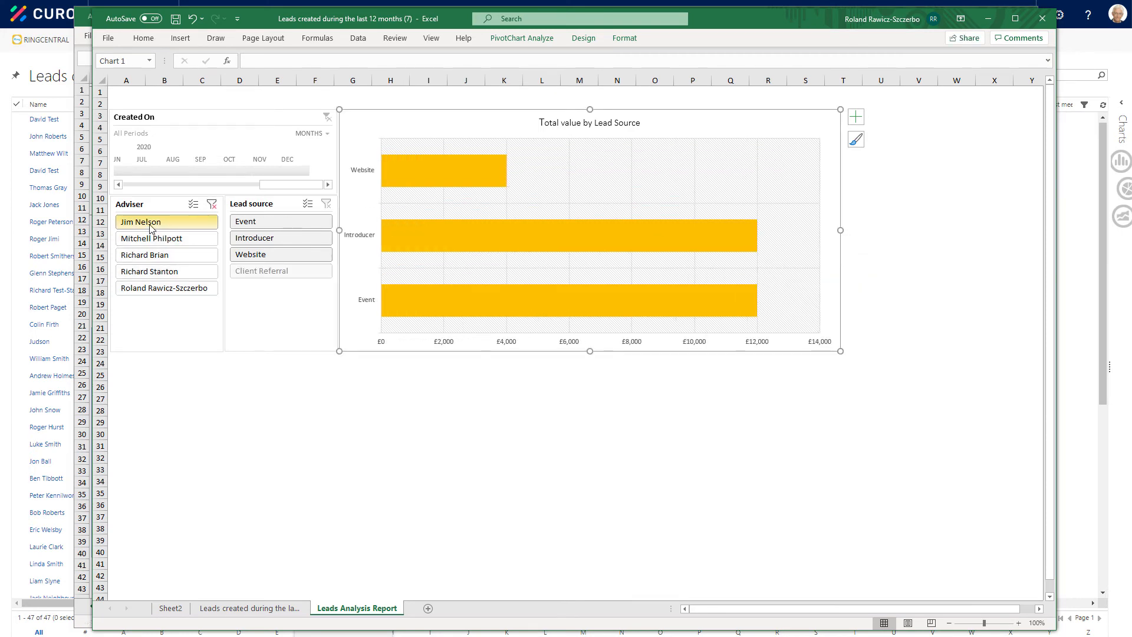
pyautogui.click(151, 255)
pyautogui.click(270, 256)
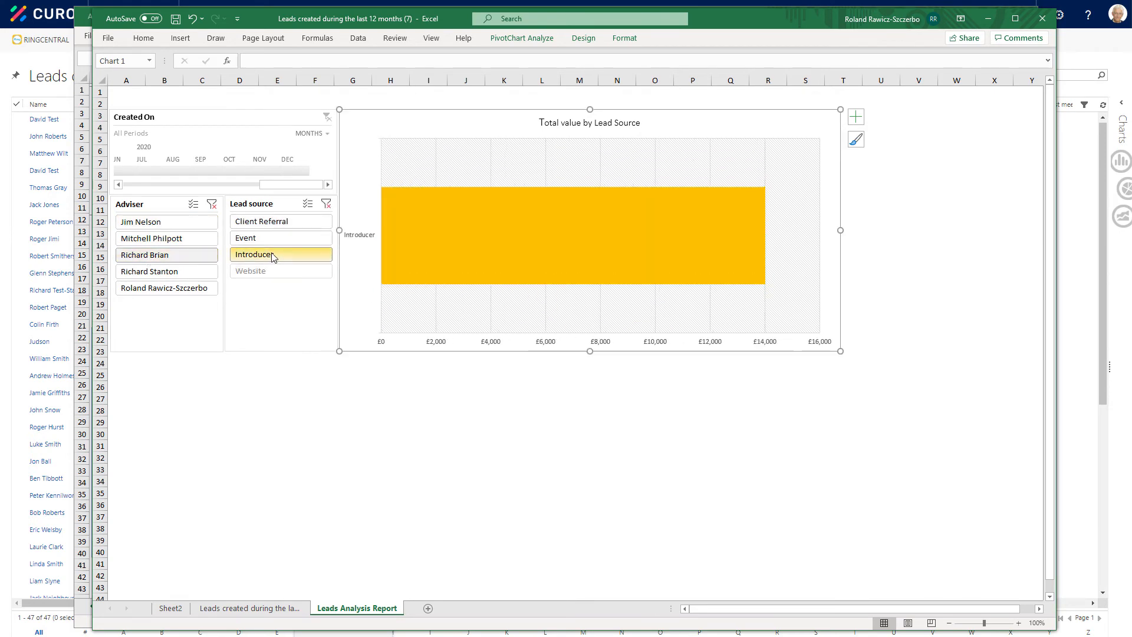
pyautogui.click(303, 222)
pyautogui.click(211, 204)
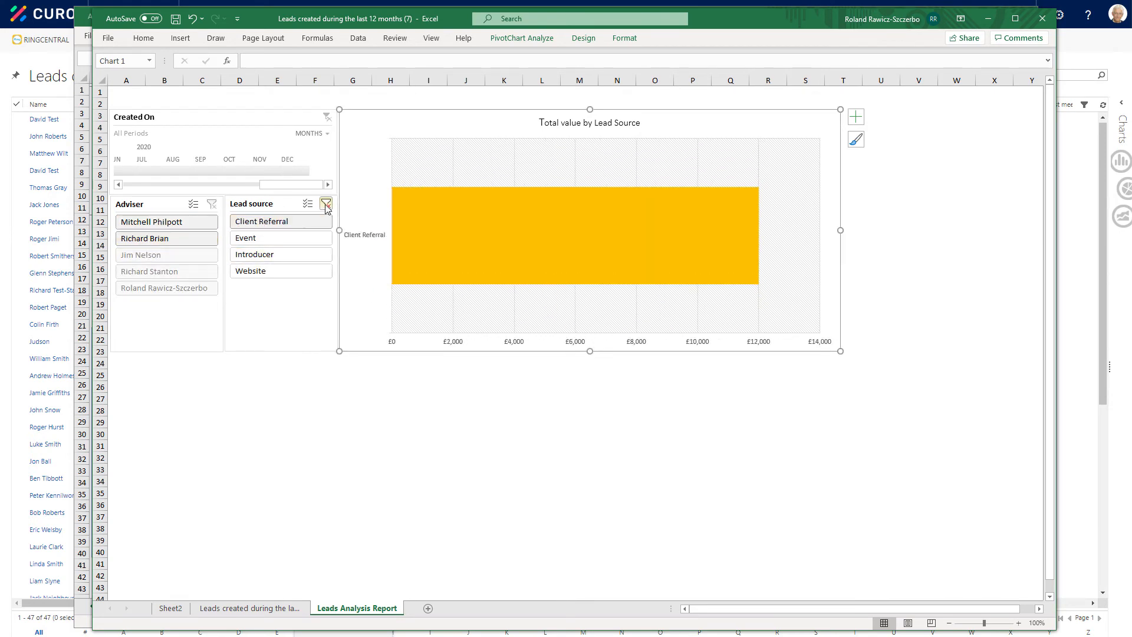
pyautogui.click(326, 204)
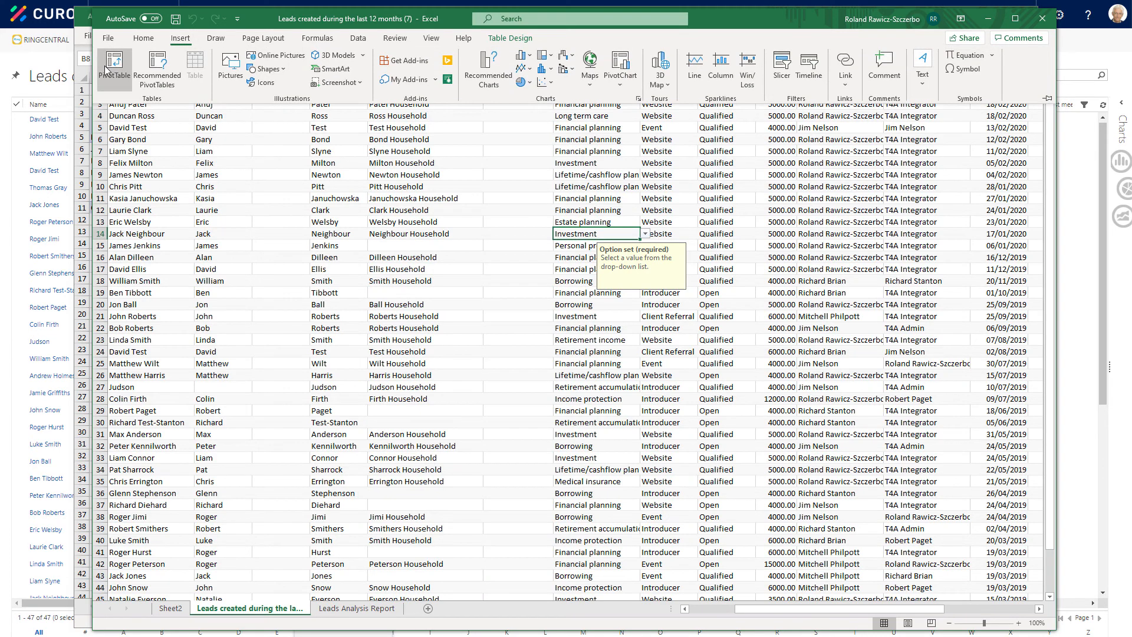
# Create another PivotTable from the leads data table on a new worksheet
pyautogui.click(112, 63)
pyautogui.click(833, 365)
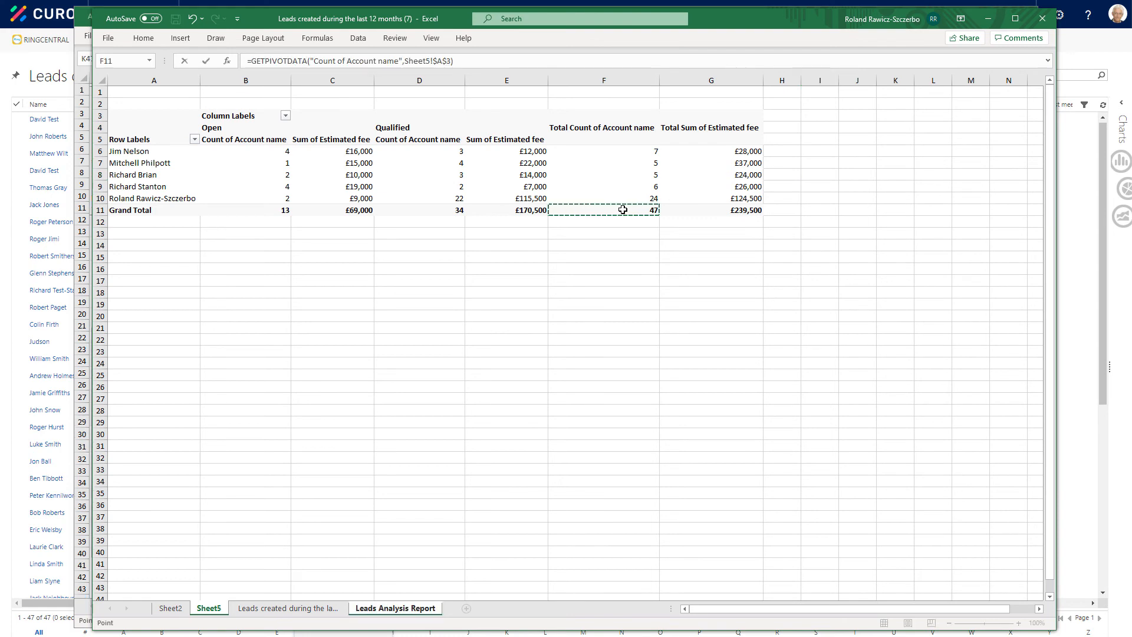
# Link the report's Number of leads figure to the grand total count of Account name in Sheet5's PivotTable
pyautogui.press('Return')
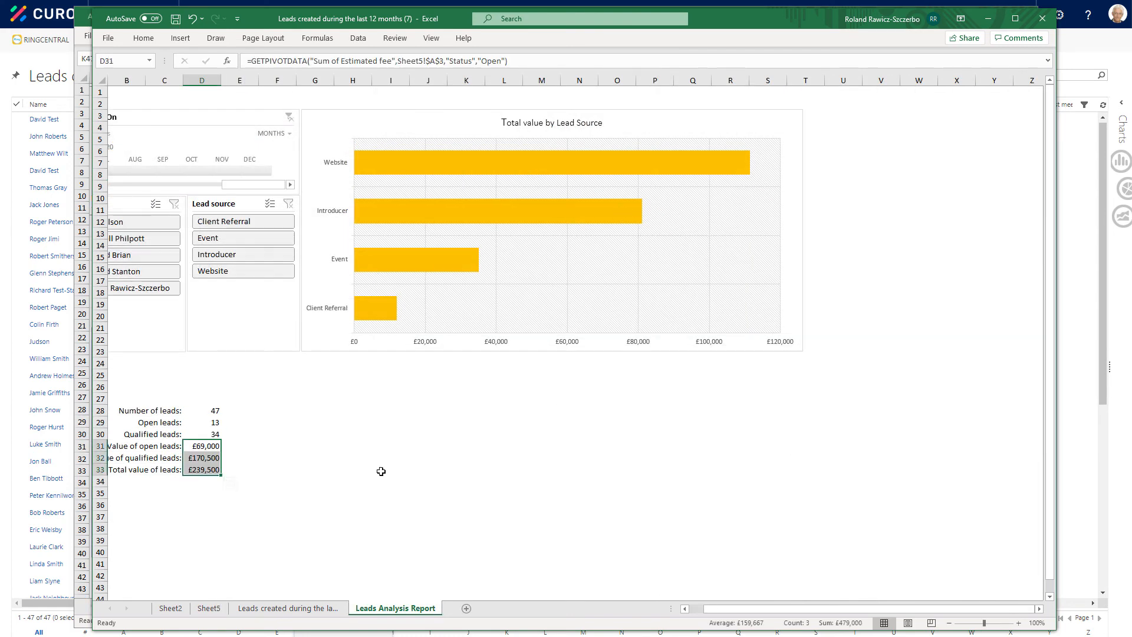
pyautogui.click(387, 458)
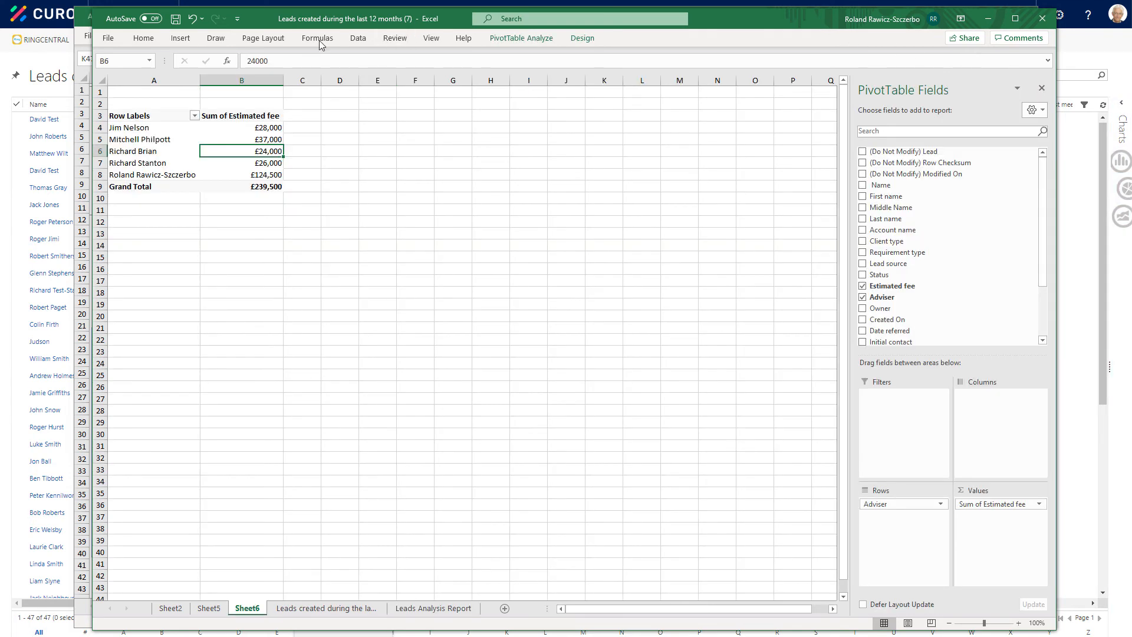
# Insert a bar PivotChart titled Lead value by Adviser from Sheet6's PivotTable and move it to the Leads Analysis Report sheet
pyautogui.click(179, 38)
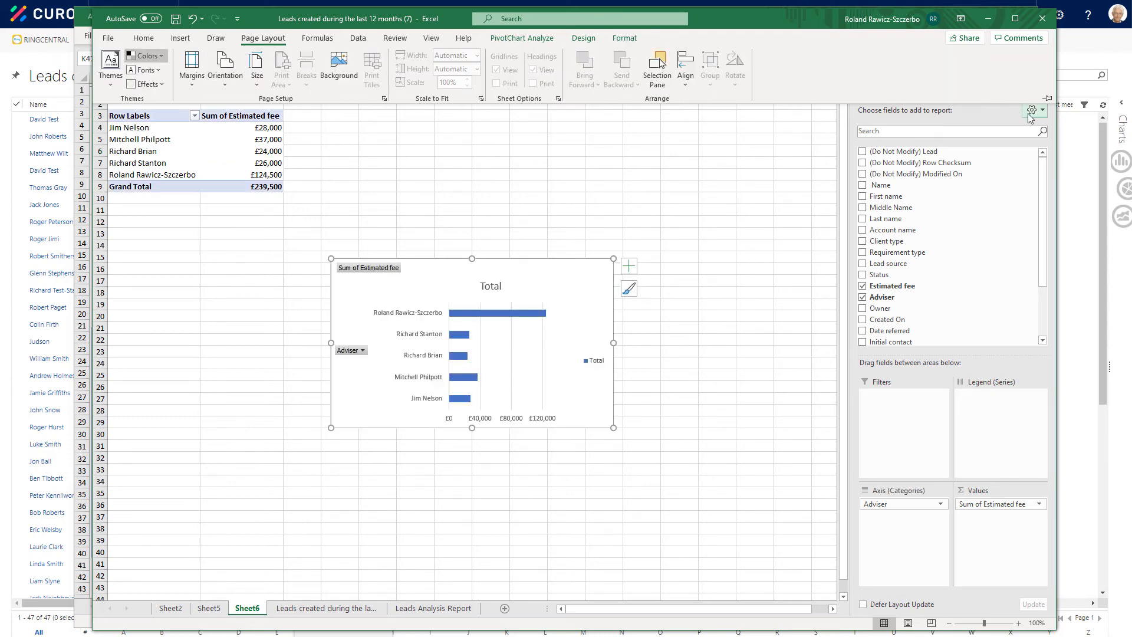
pyautogui.rightClick(590, 269)
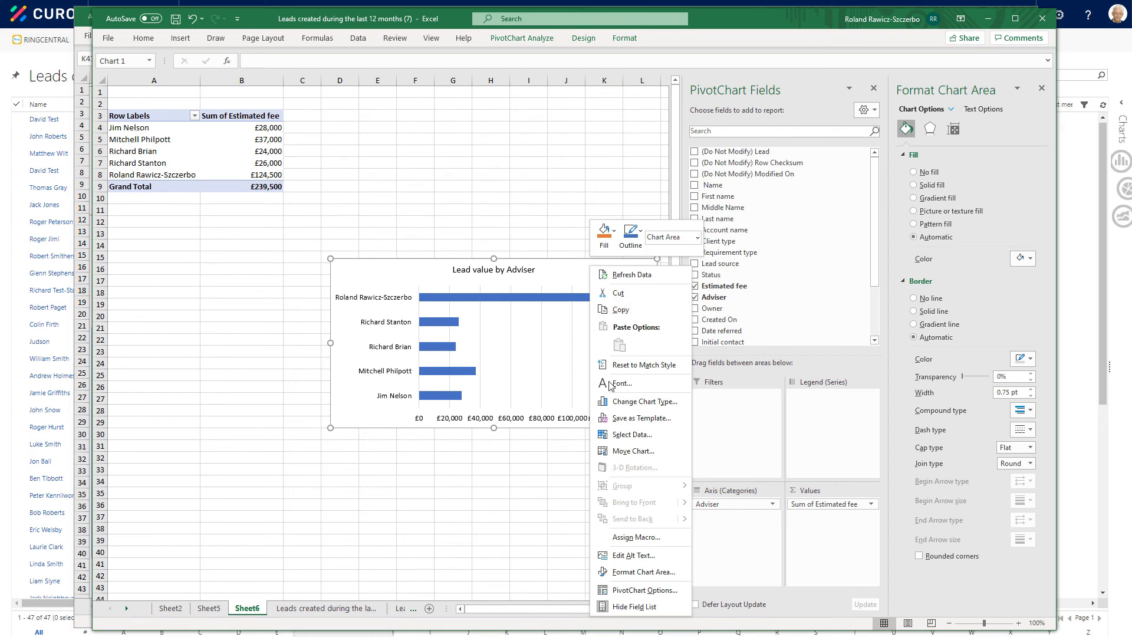
pyautogui.click(633, 451)
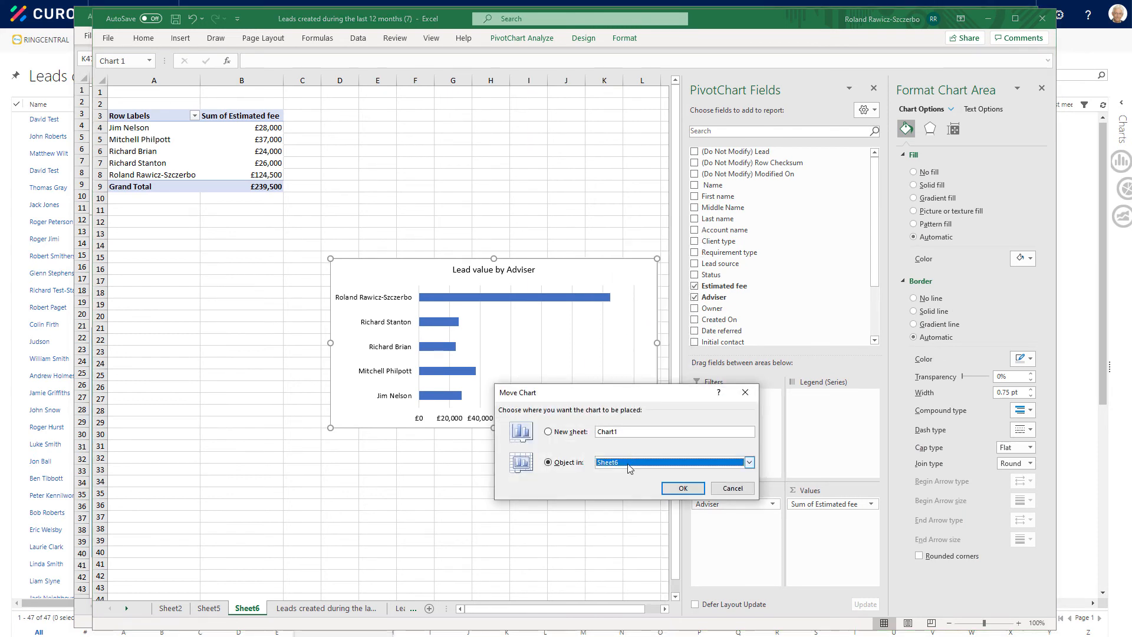
pyautogui.click(749, 462)
pyautogui.click(644, 504)
pyautogui.click(695, 494)
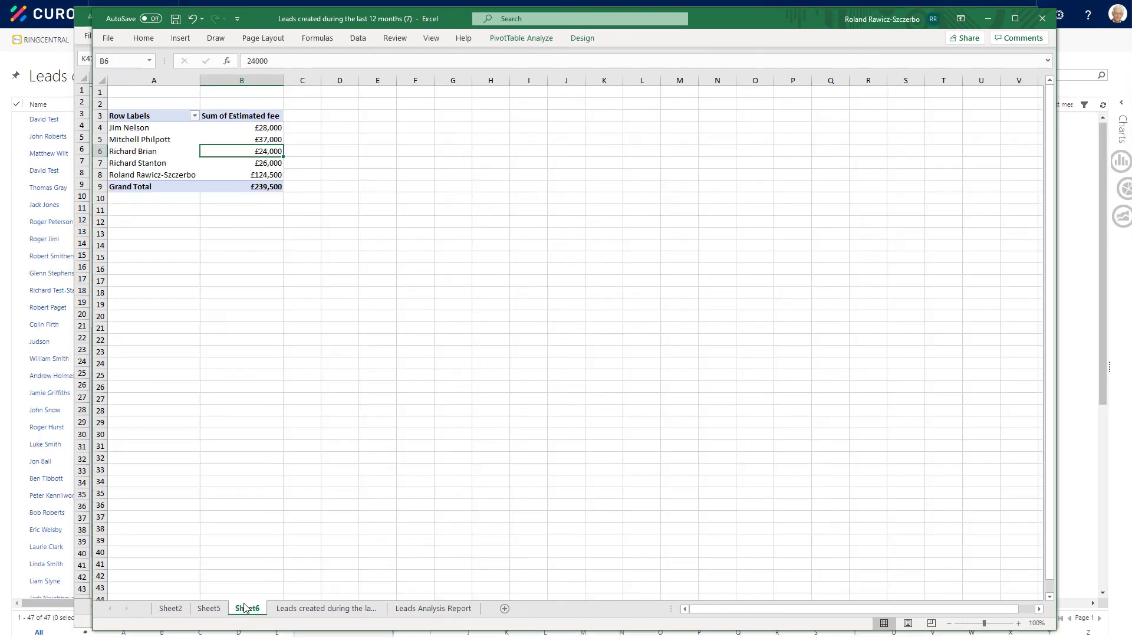
# Set Sheet6's PivotTable to refresh data when opening the file and not to save source data with the file, accepting both notices
pyautogui.click(535, 38)
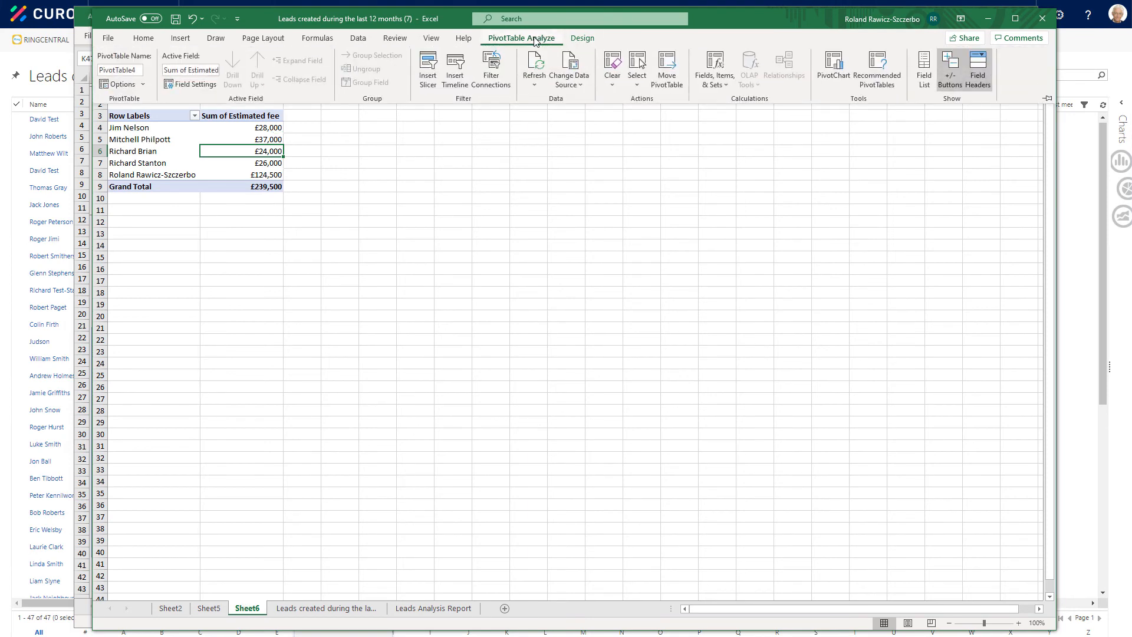
pyautogui.click(121, 84)
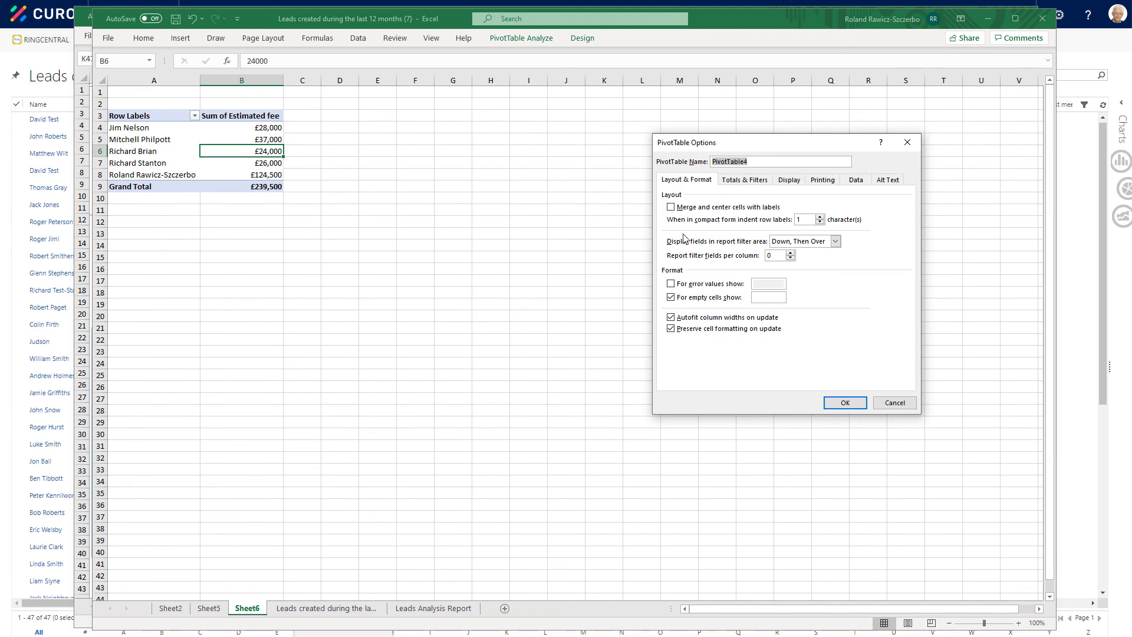
pyautogui.click(856, 180)
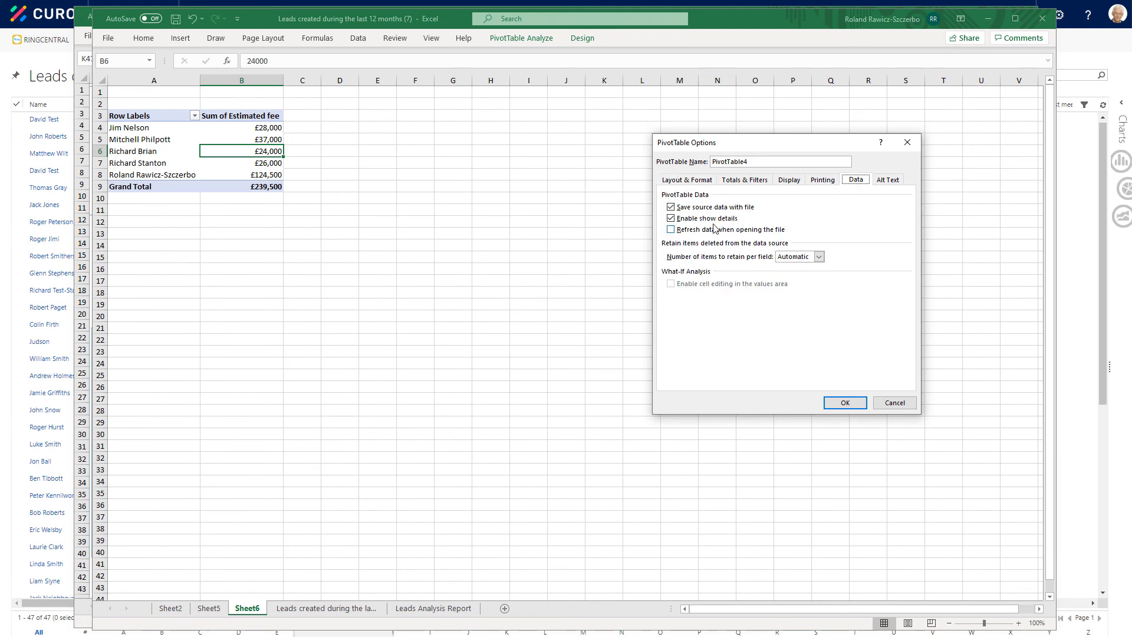
pyautogui.click(671, 230)
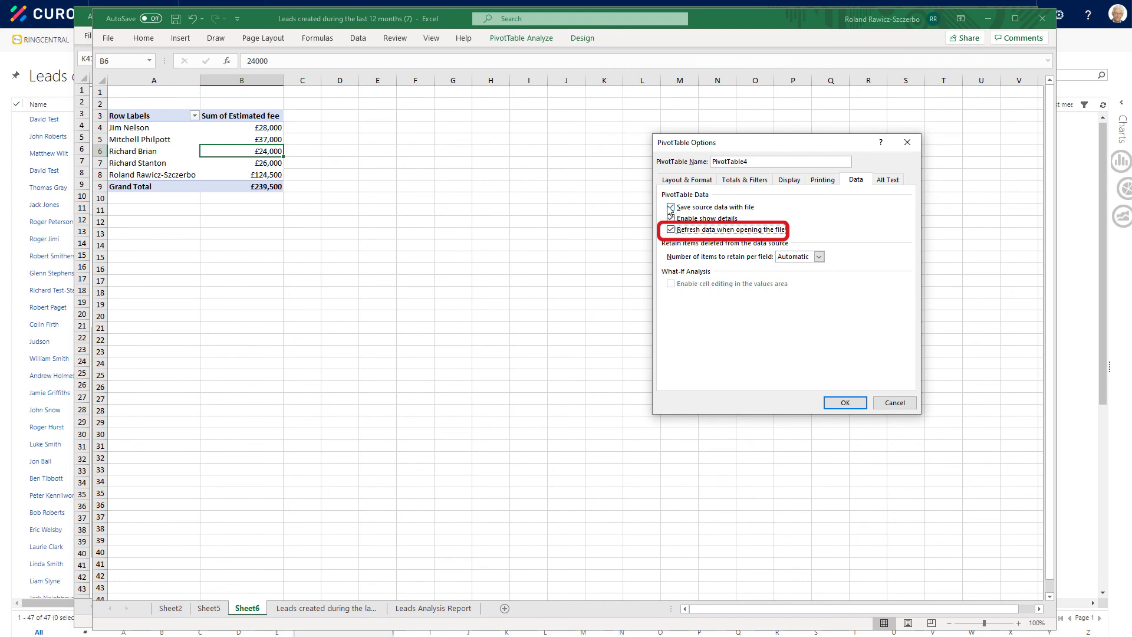
pyautogui.click(670, 207)
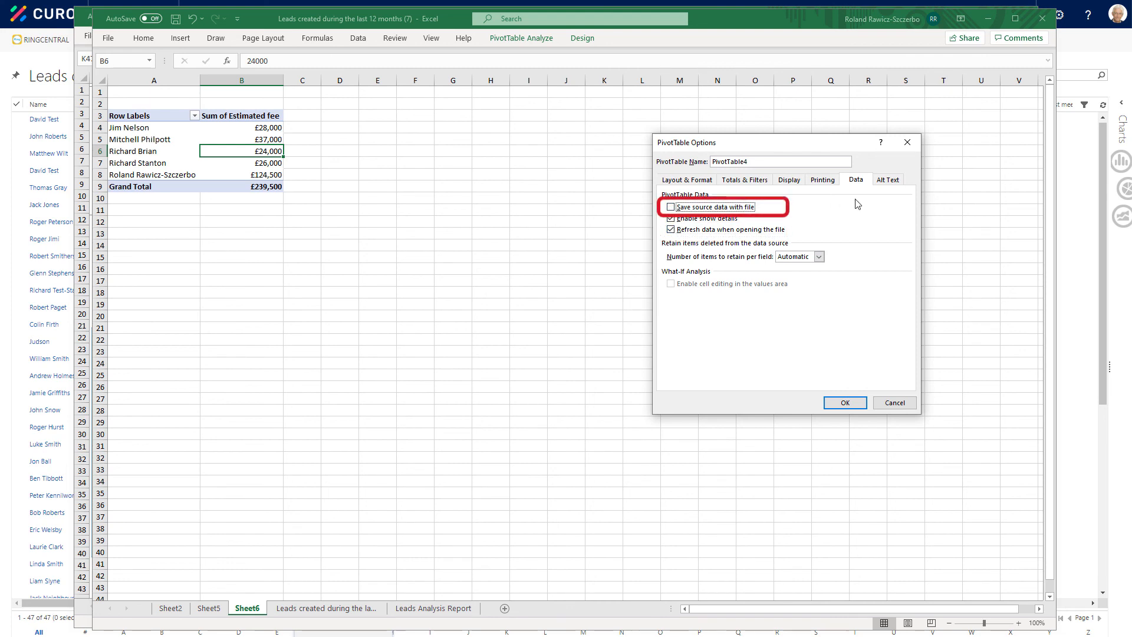
pyautogui.click(843, 403)
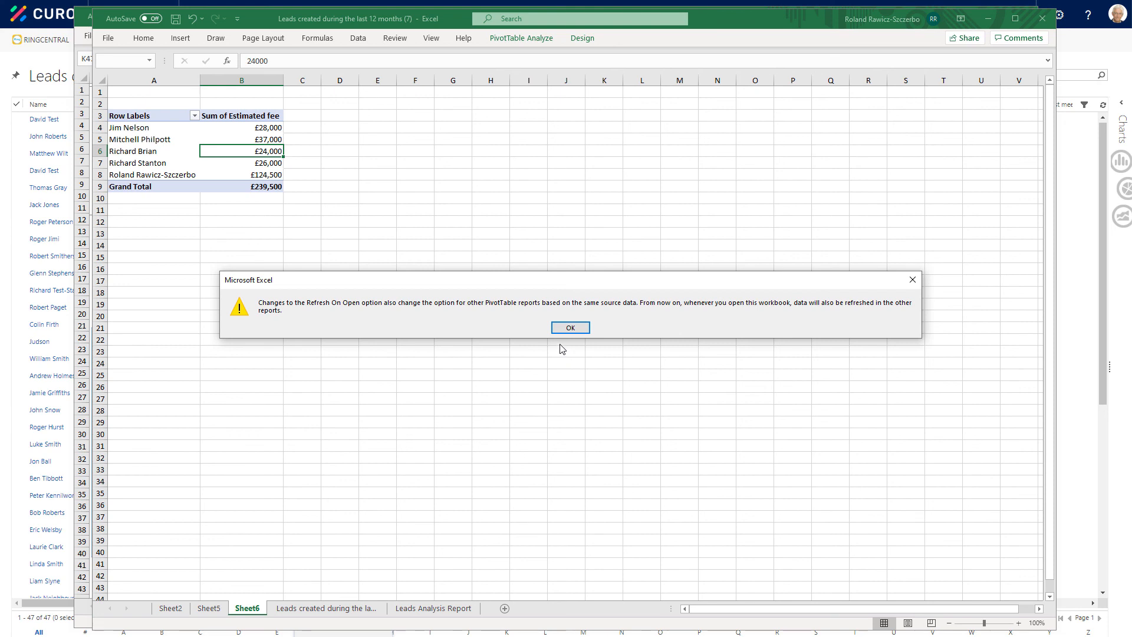
pyautogui.click(566, 330)
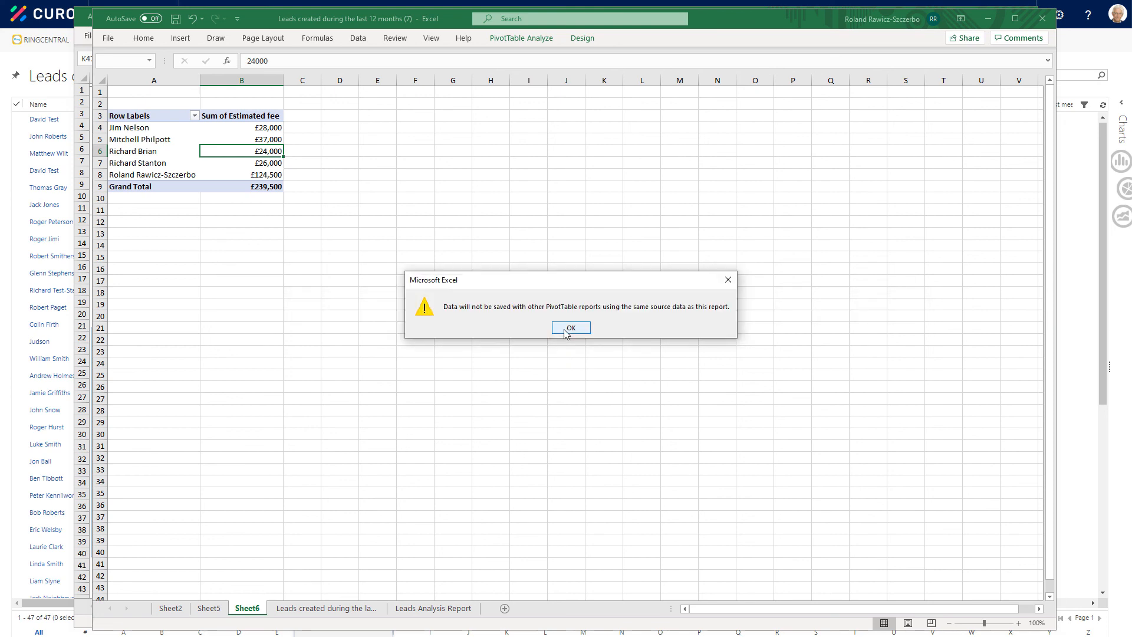
pyautogui.click(565, 330)
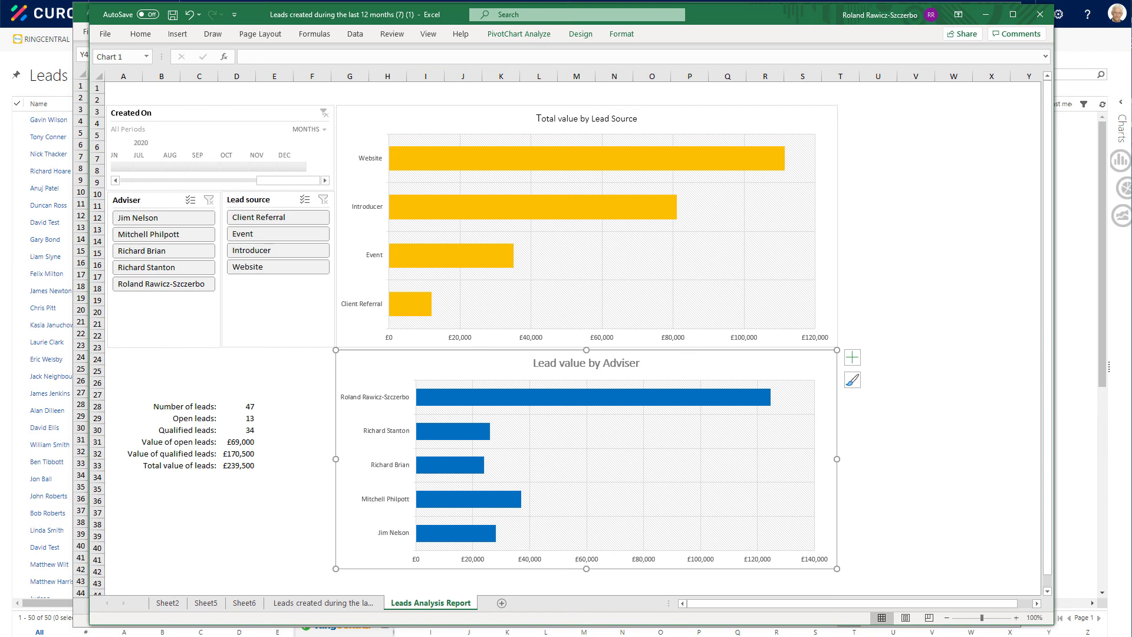
# Switch to Curo and open the Templates area in its advanced settings
pyautogui.click(167, 18)
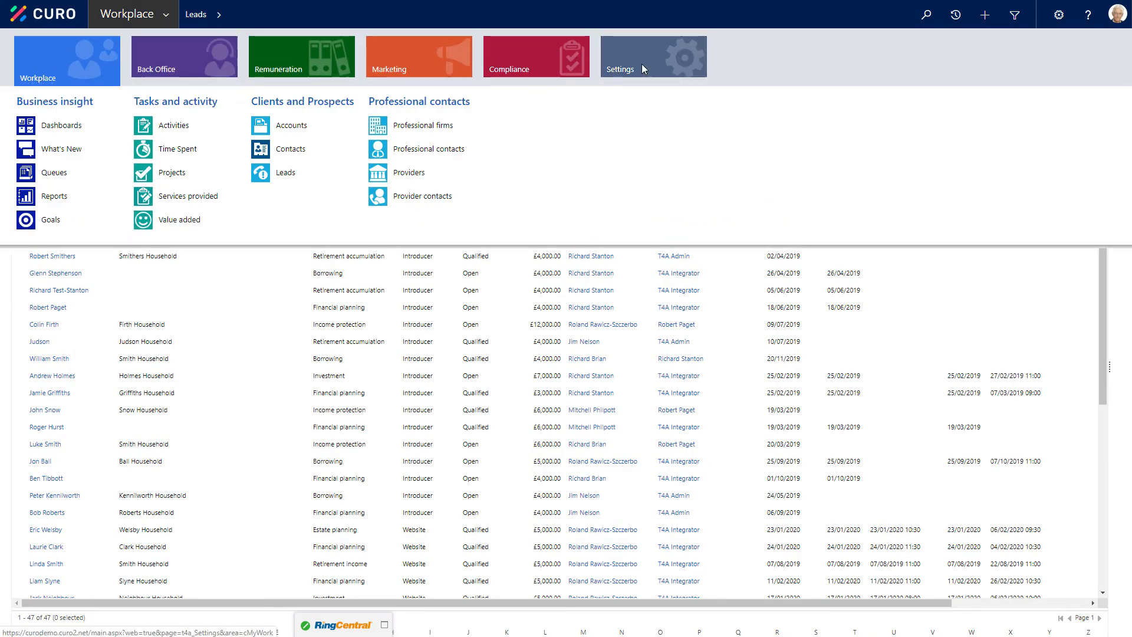
pyautogui.click(641, 63)
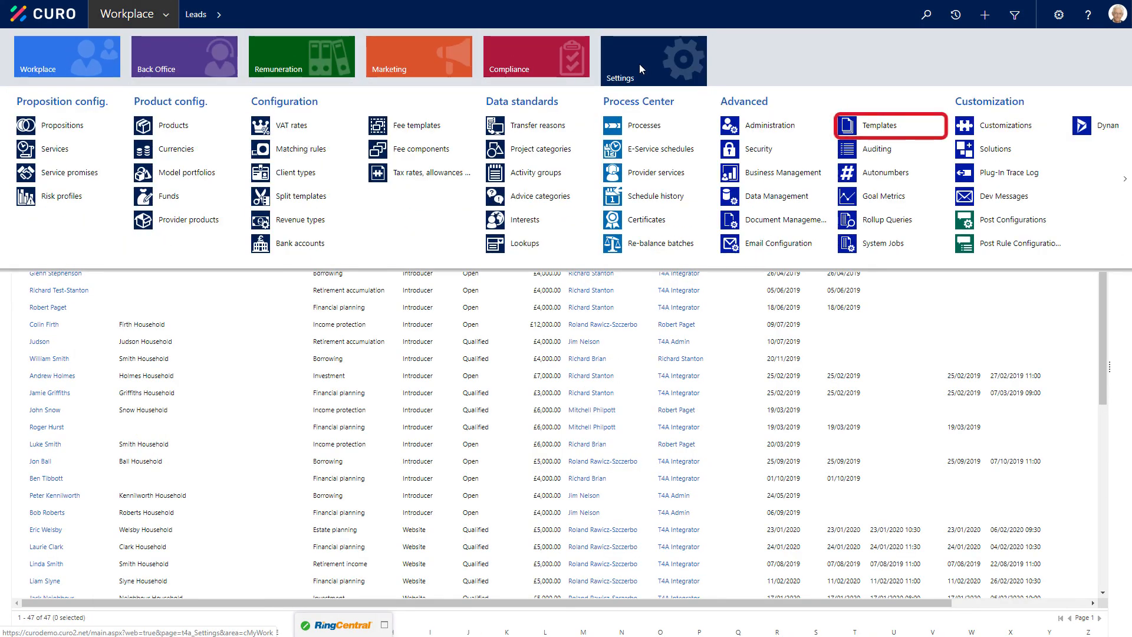
pyautogui.click(888, 117)
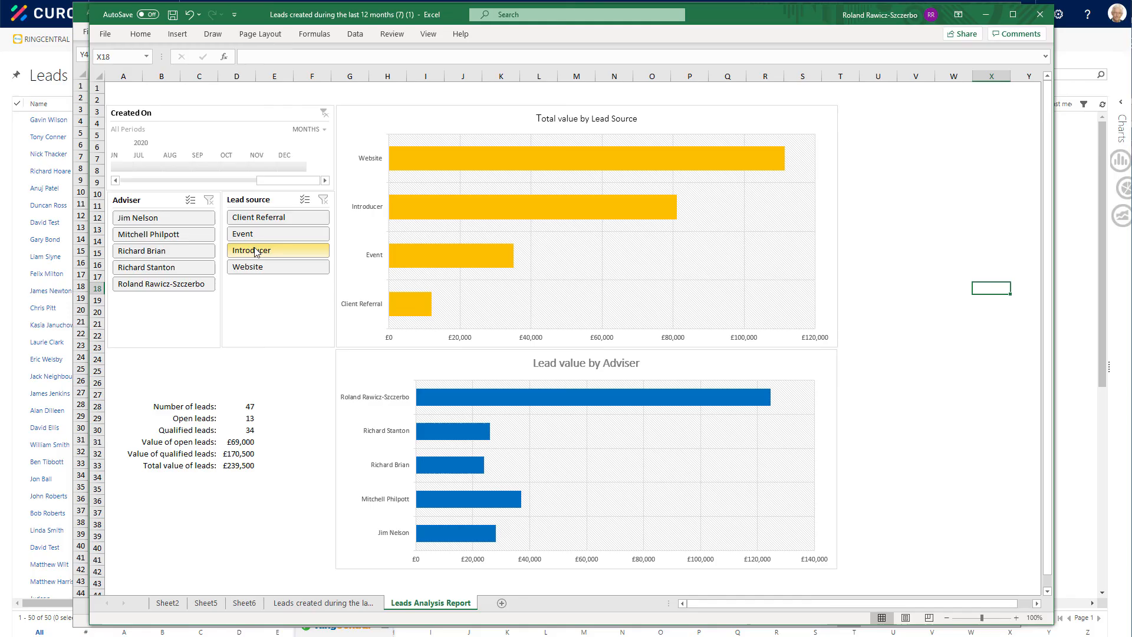
# Test the Lead source slicer in the Excel leads analysis report by filtering to Website, and clear the filter
pyautogui.click(271, 268)
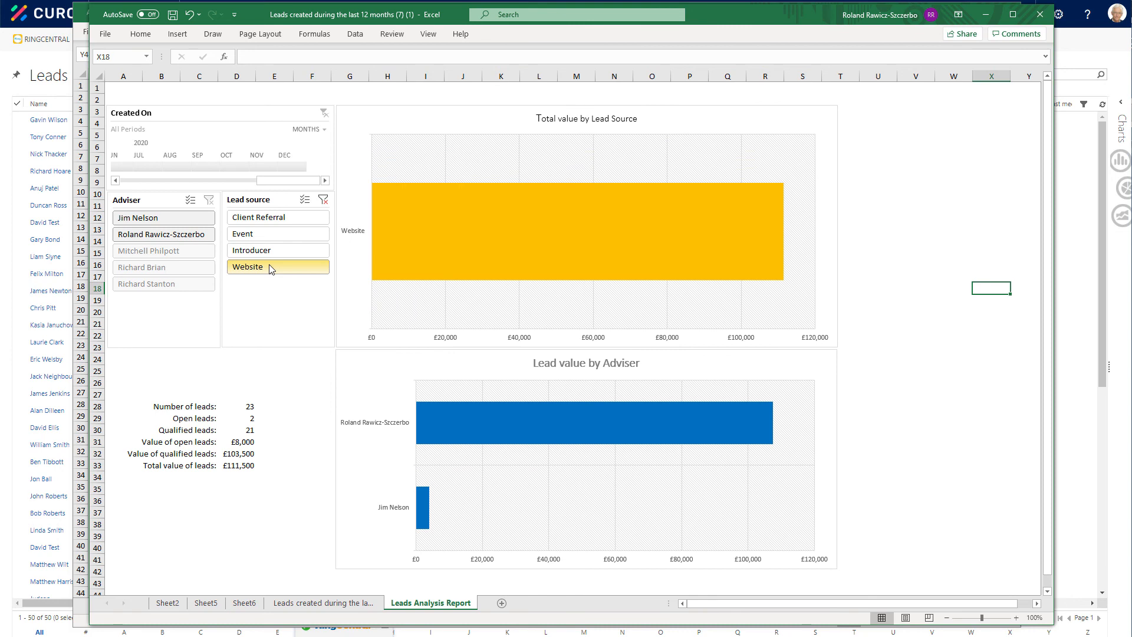
pyautogui.click(323, 201)
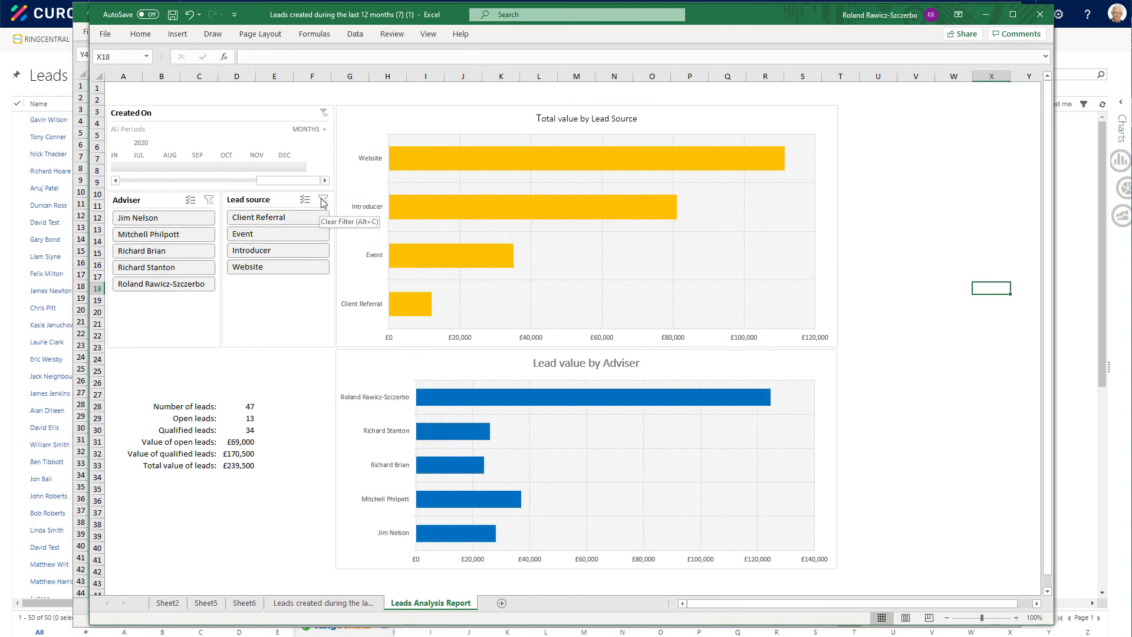